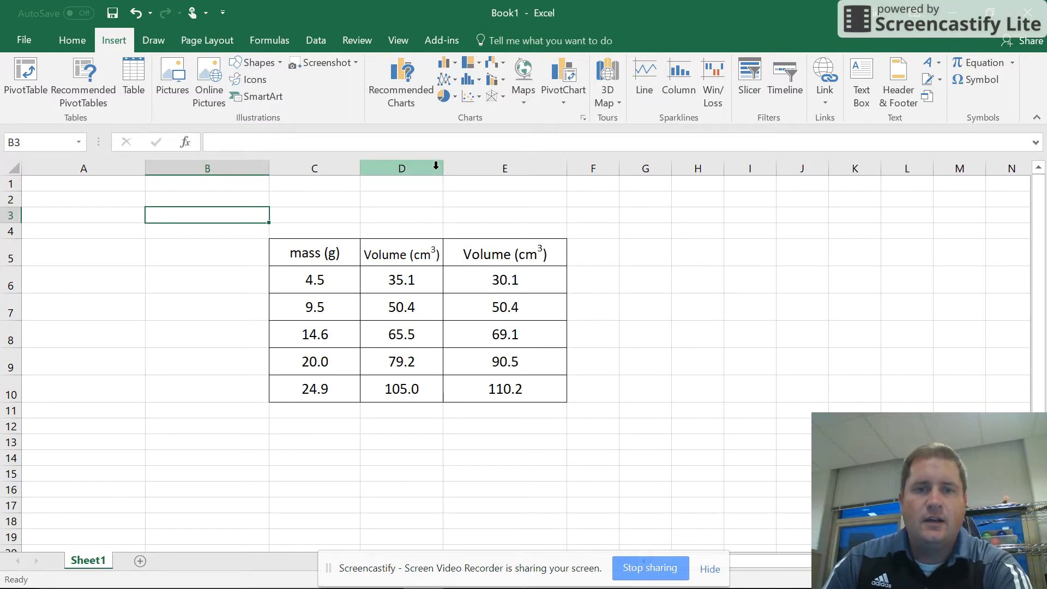
Widen column D slightly so its Volume (cm³) header has more room.
left_click(526, 461)
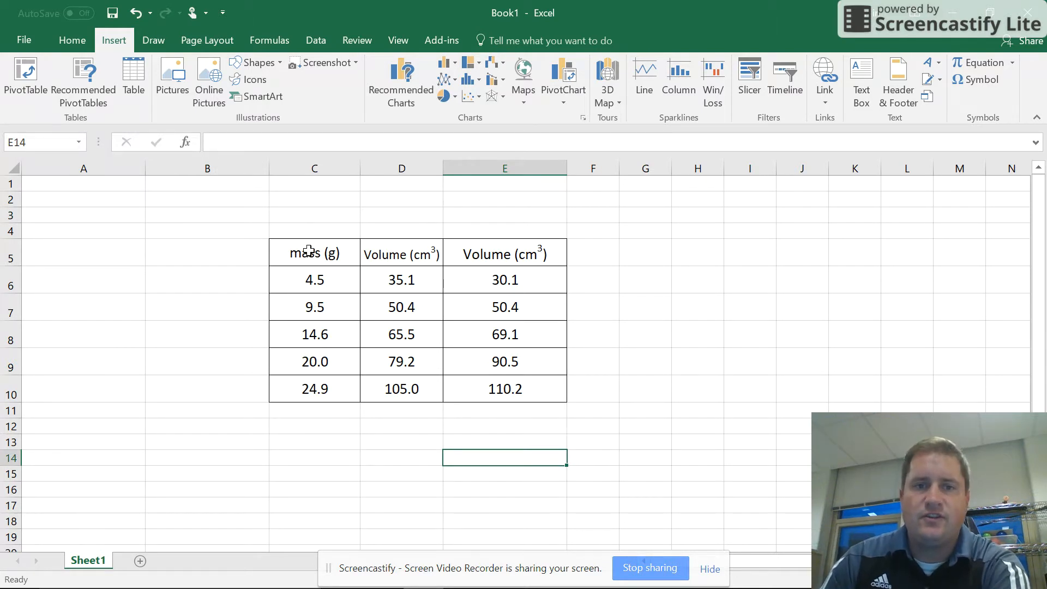
left_click_drag(443, 168, 459, 168)
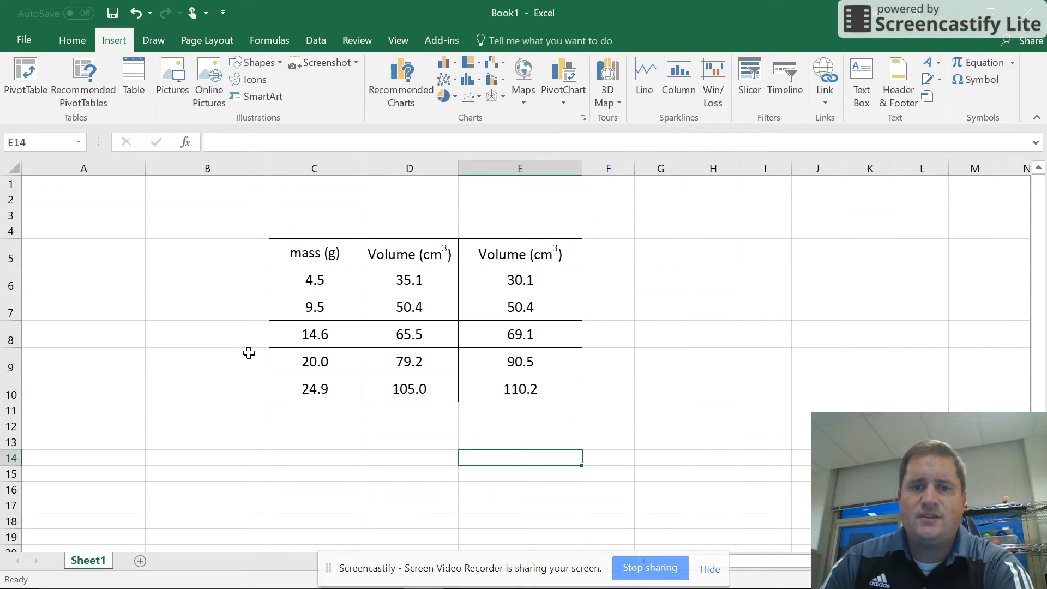
mouse_move(349, 588)
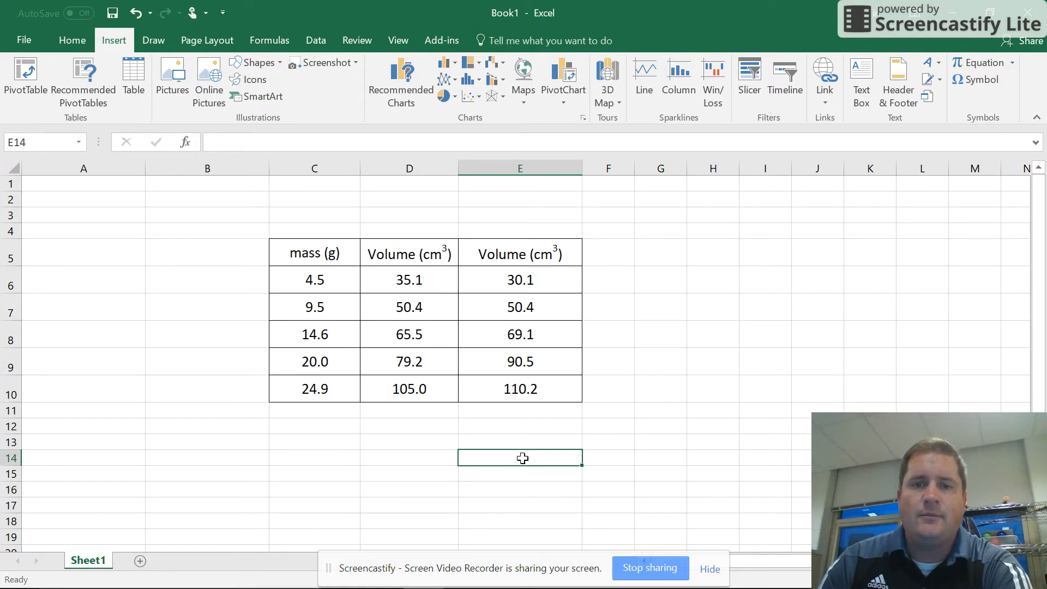
Label the two volume columns by entering "type1" in D4 and "type2" in E4.
left_click(305, 264)
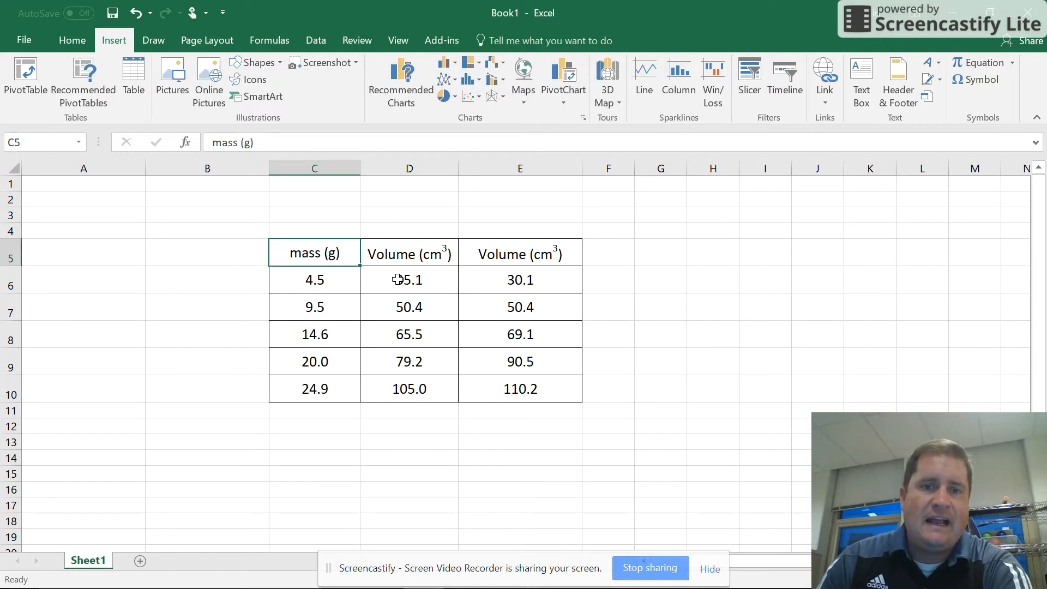
left_click(406, 233)
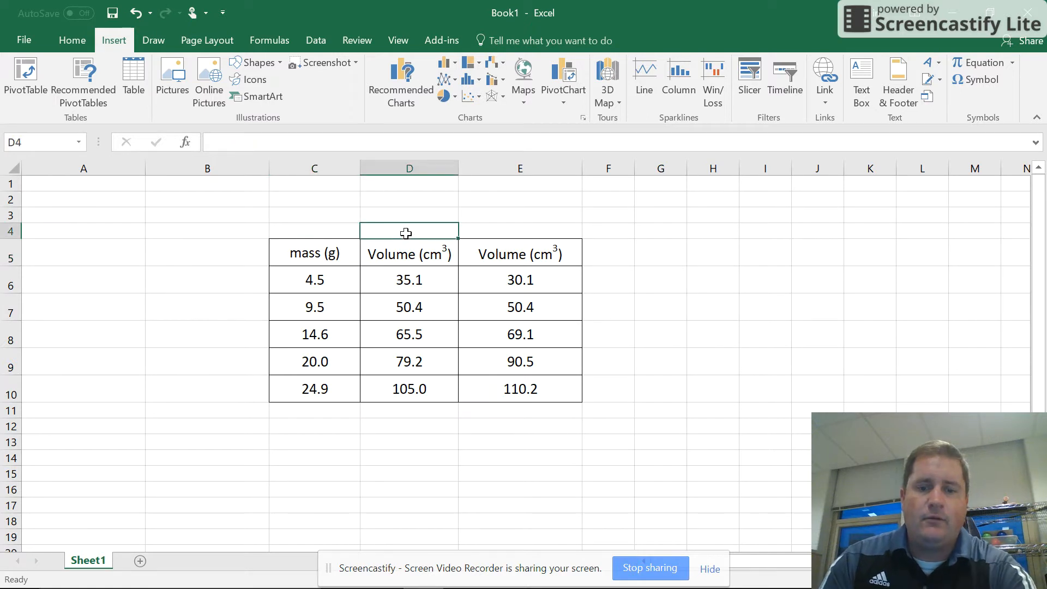
type("type1")
left_click(505, 235)
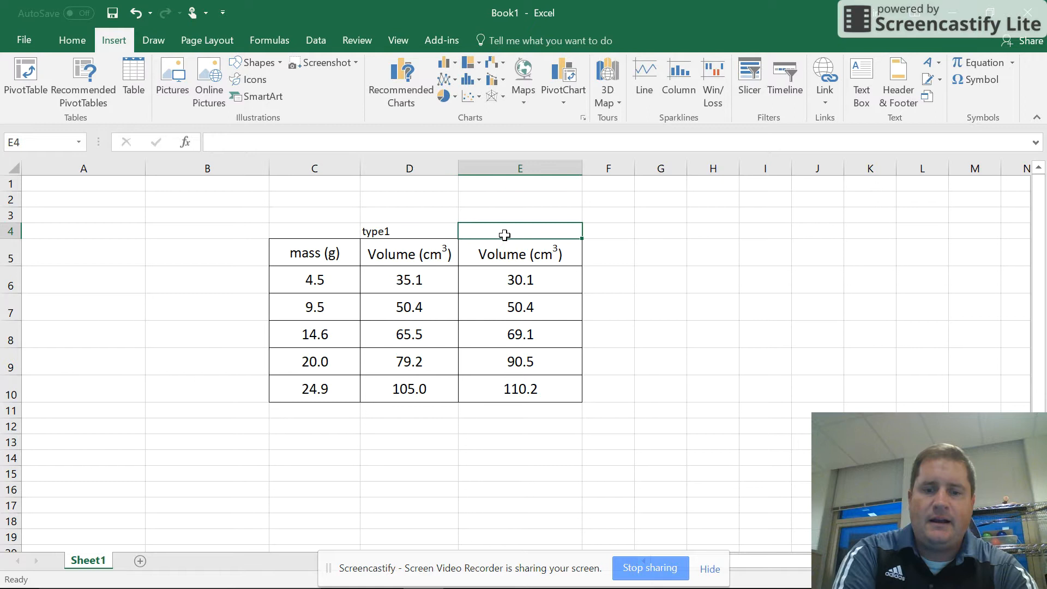
type("type2")
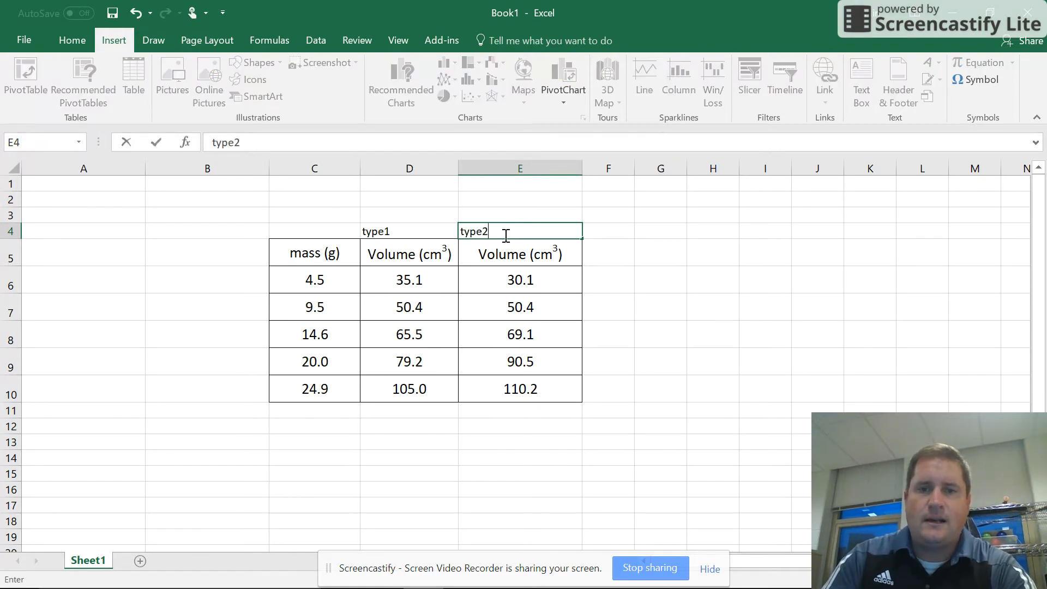
left_click(453, 489)
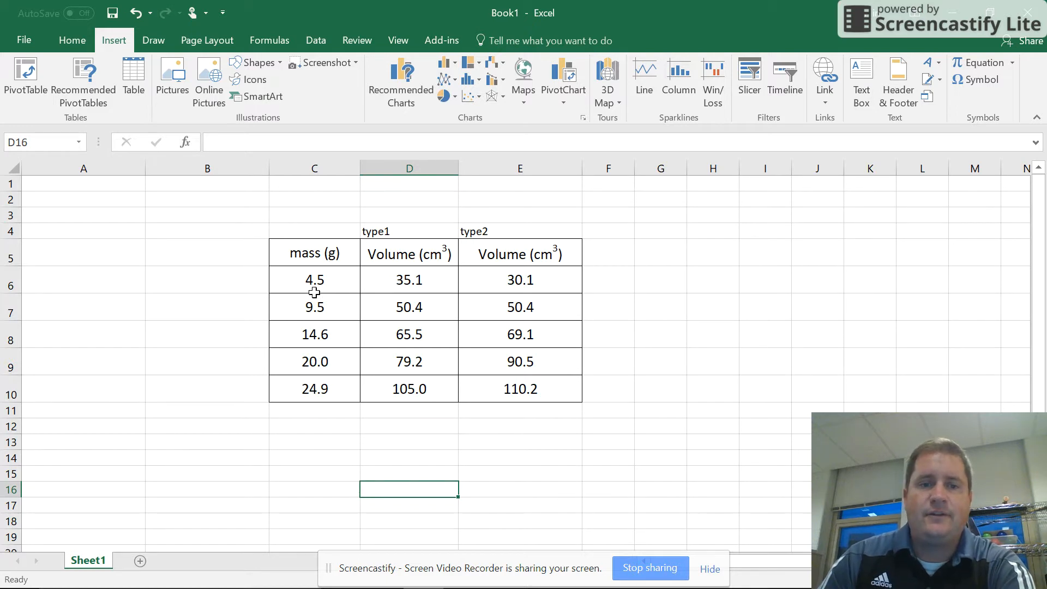
Examine the data table's mass column and its two volume columns, including their headers and values.
left_click_drag(290, 243, 493, 384)
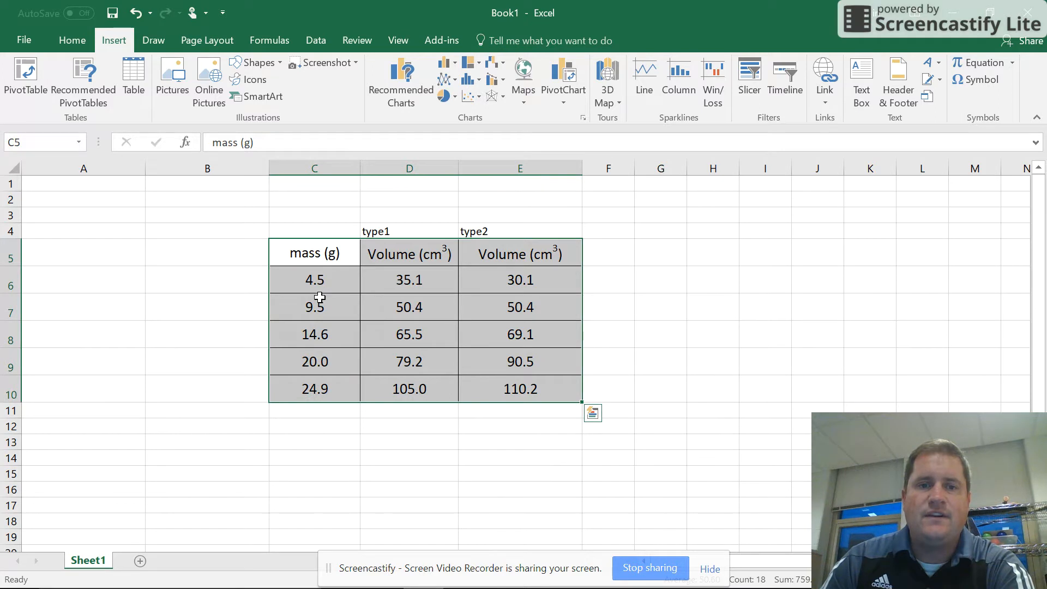
left_click(316, 299)
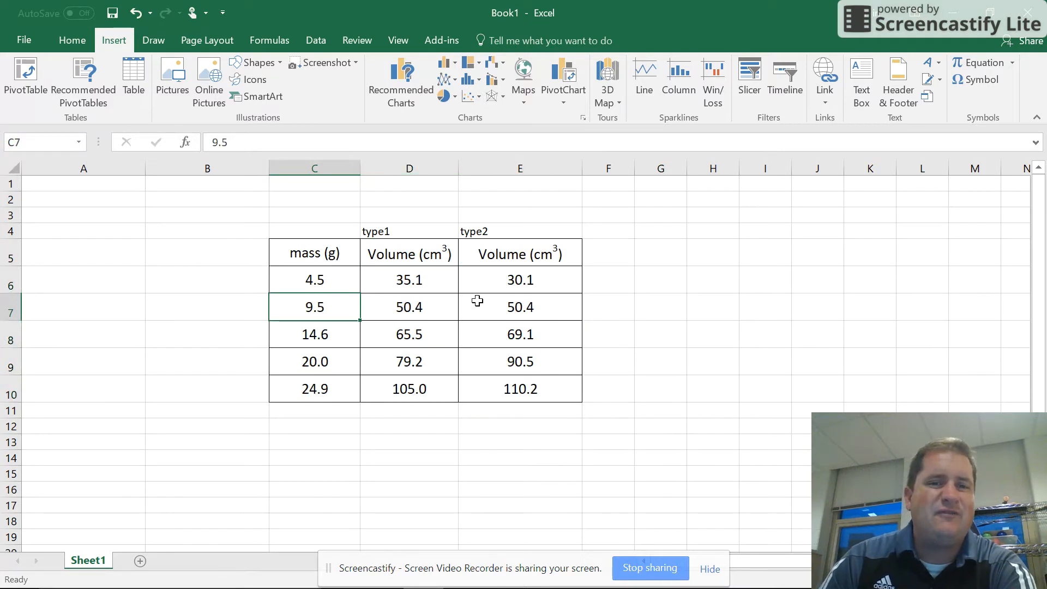
left_click(327, 282)
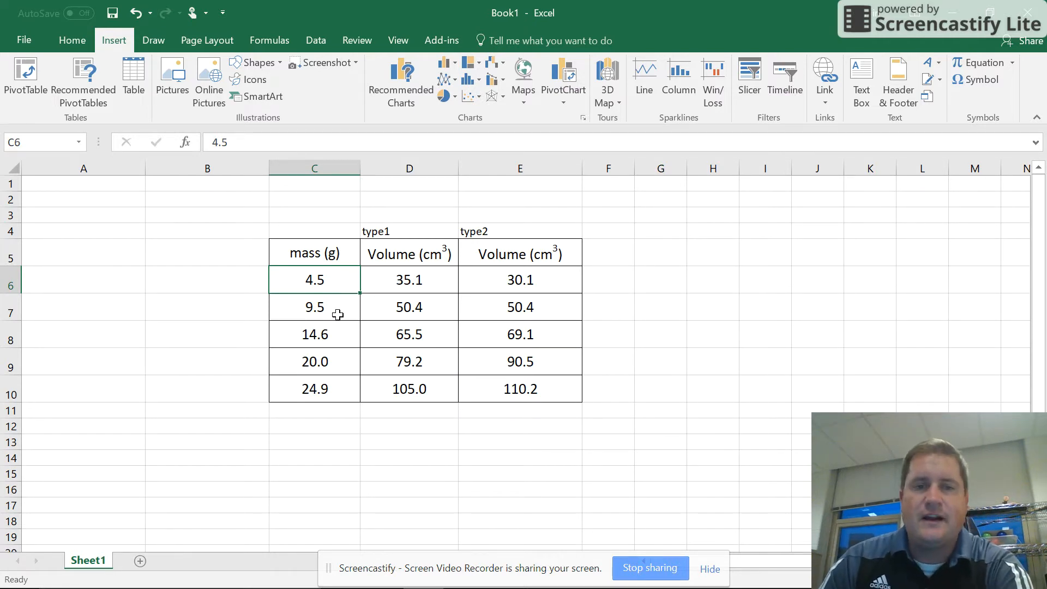
left_click(310, 255)
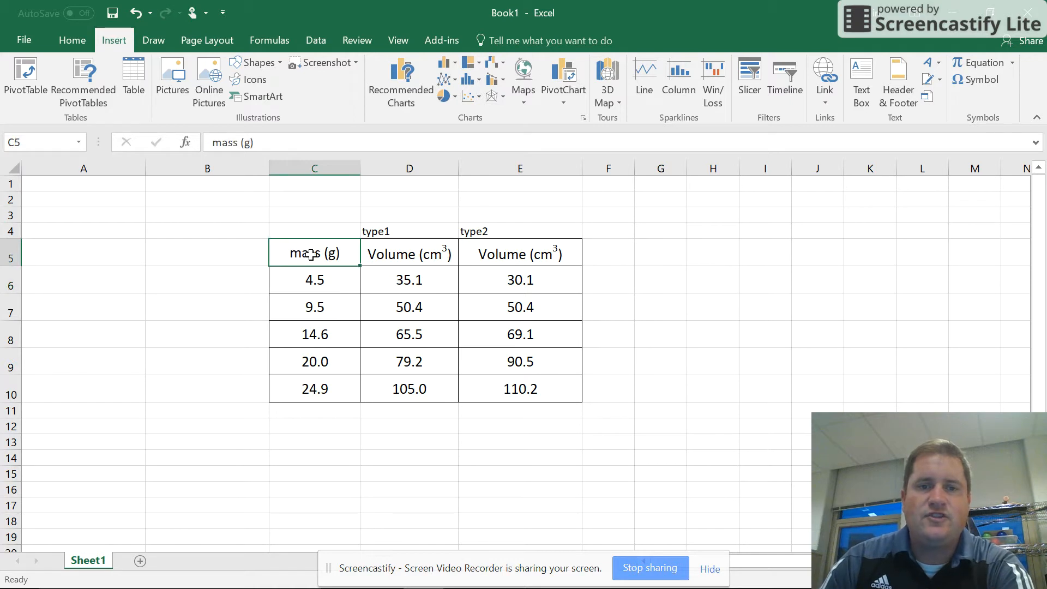
left_click(436, 259)
left_click(515, 259)
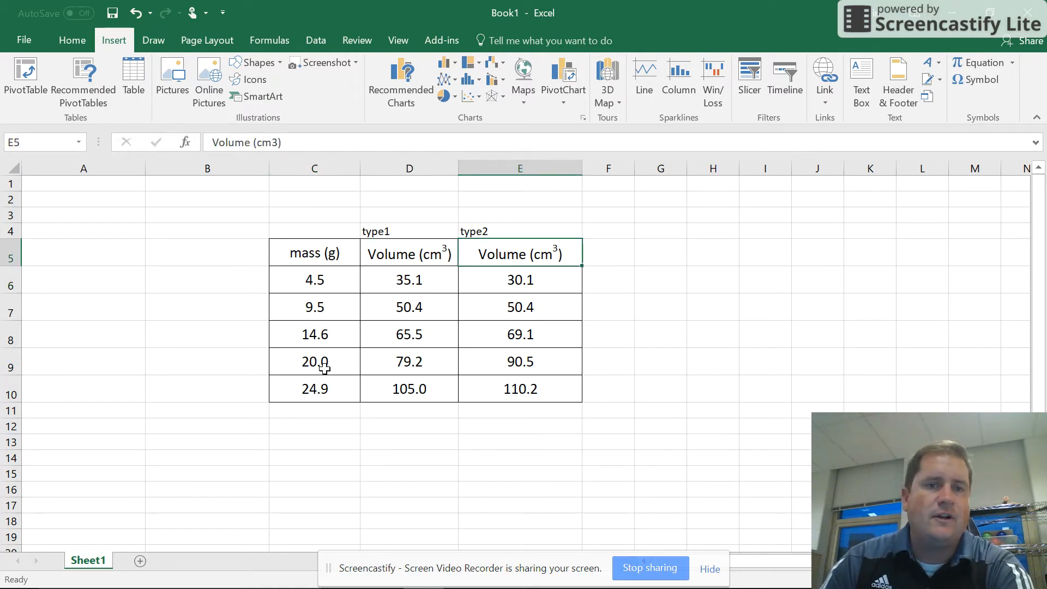
left_click(338, 486)
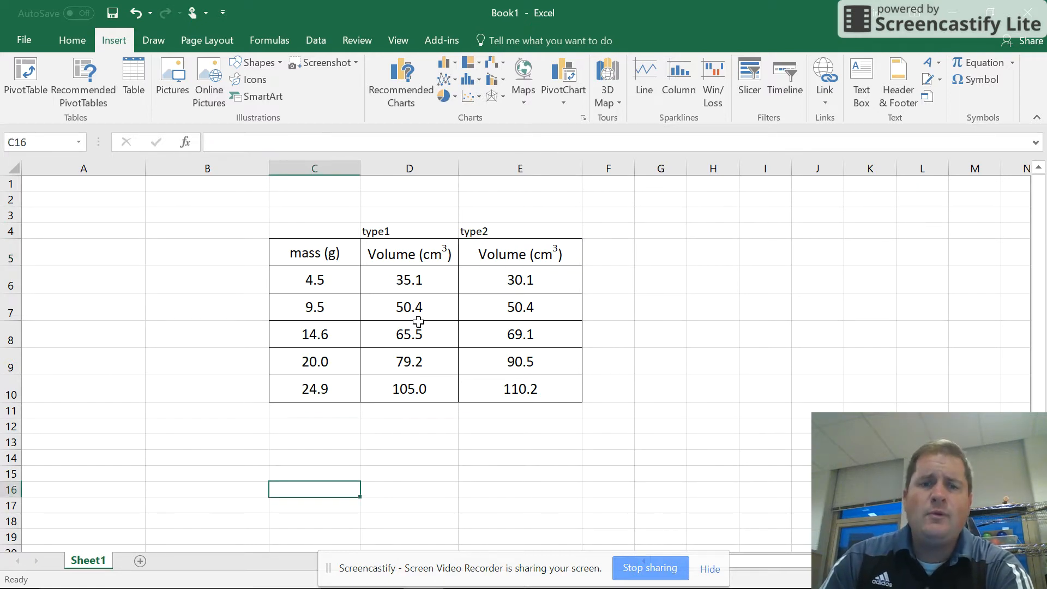
left_click_drag(280, 230, 522, 391)
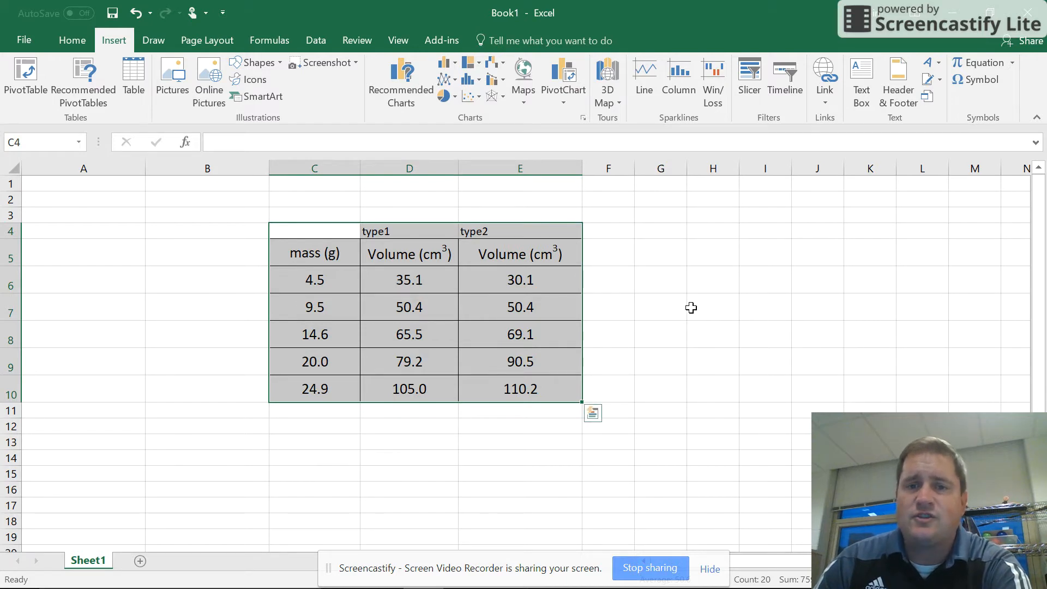
left_click(757, 254)
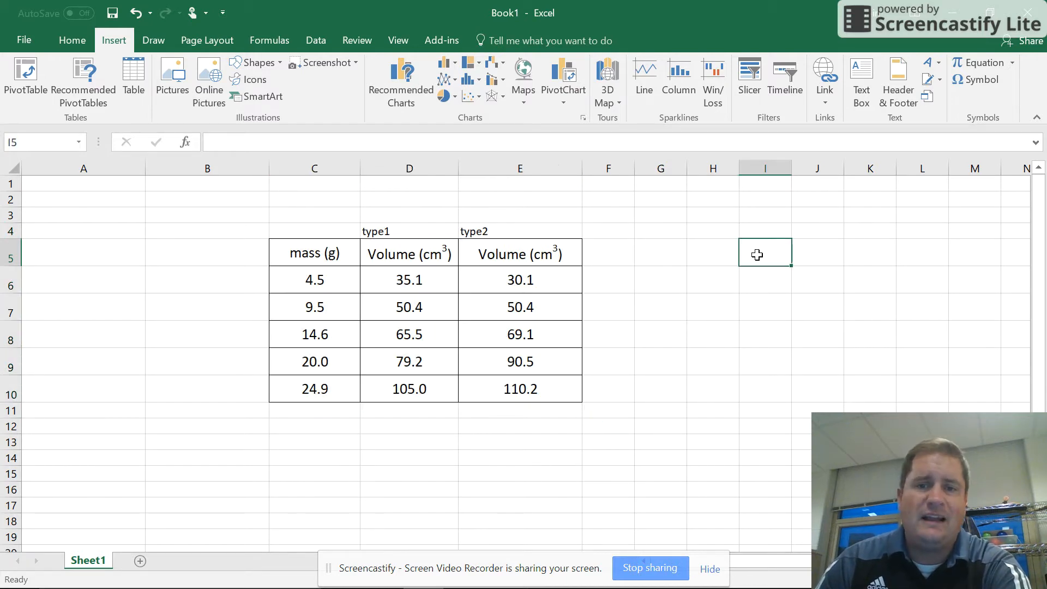
left_click(294, 251)
left_click(513, 360)
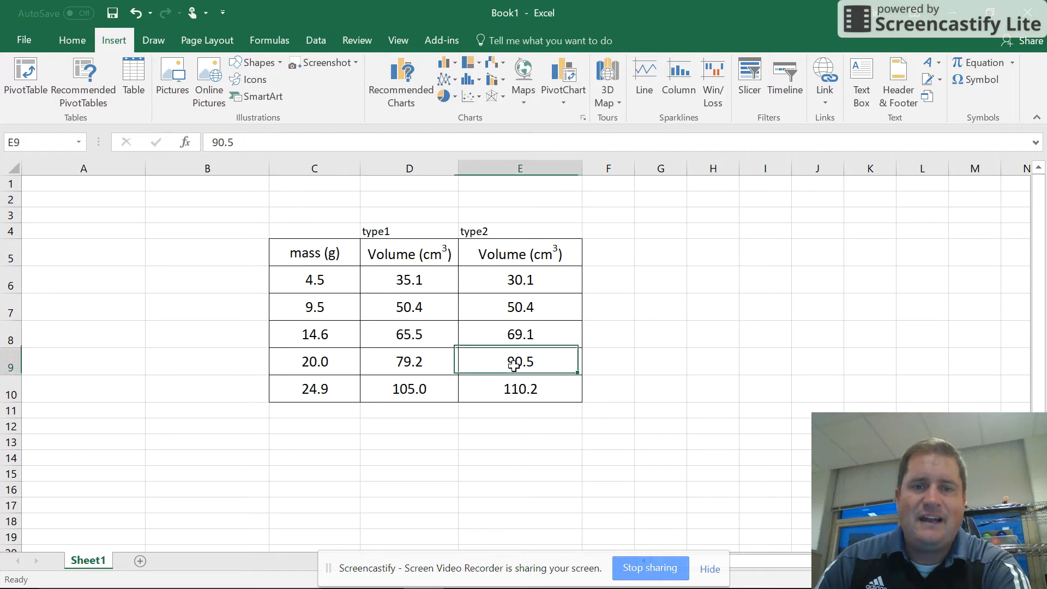
left_click(354, 285)
left_click(423, 329)
left_click(520, 279)
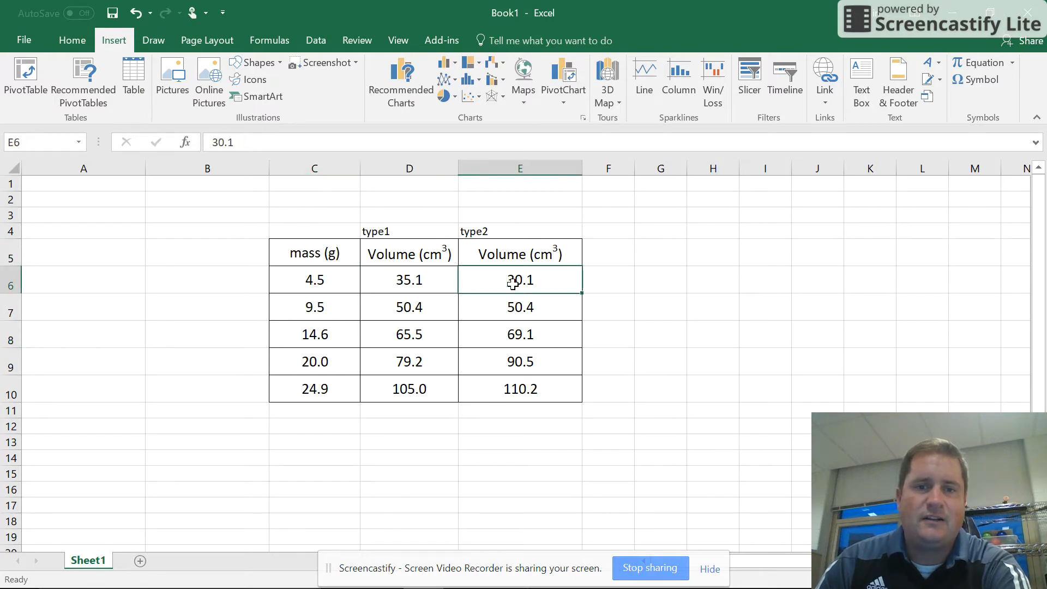
left_click(339, 382)
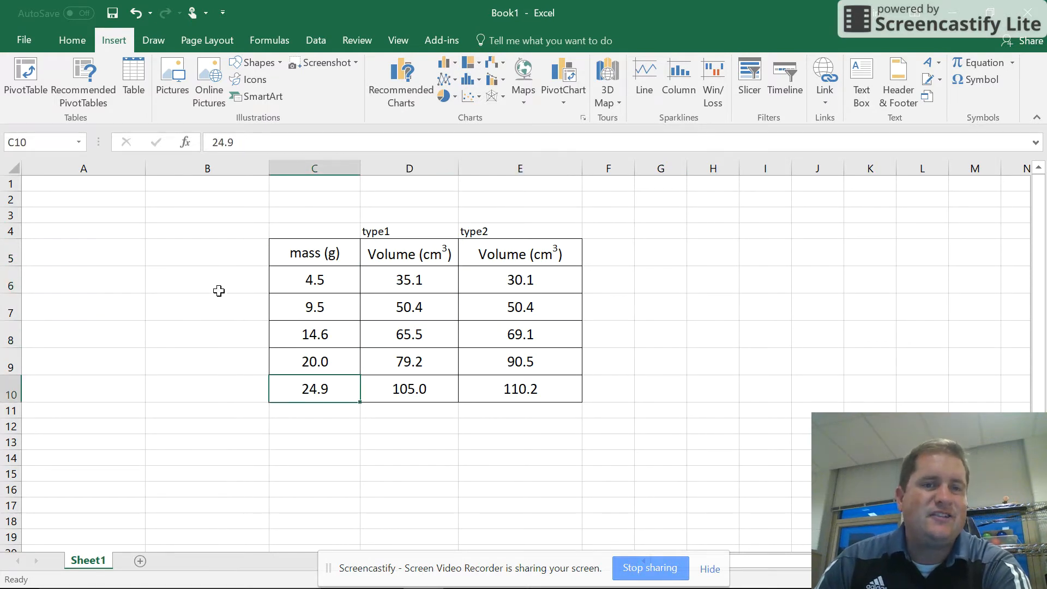
Starting from empty cell H5, insert a blank markers-only scatter chart and place it beside the data table, clear of the values.
left_click(726, 251)
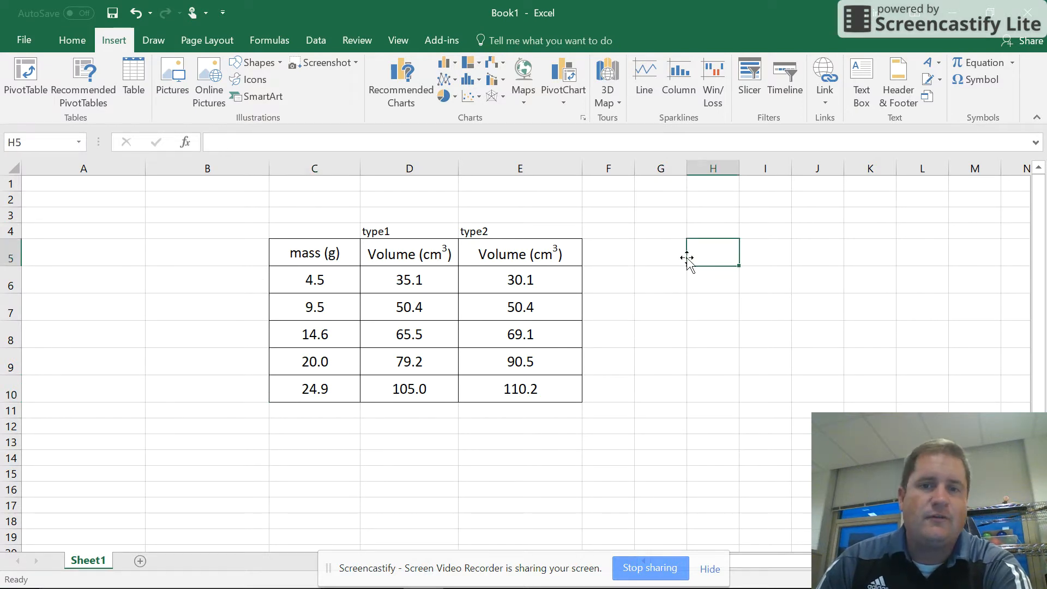
left_click(27, 41)
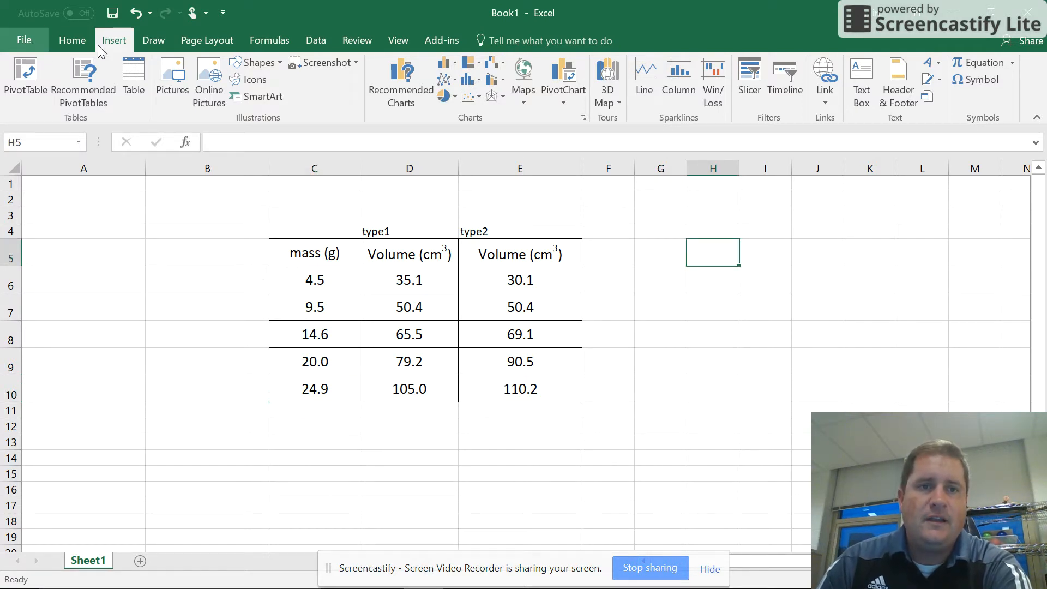
left_click(27, 32)
left_click(70, 42)
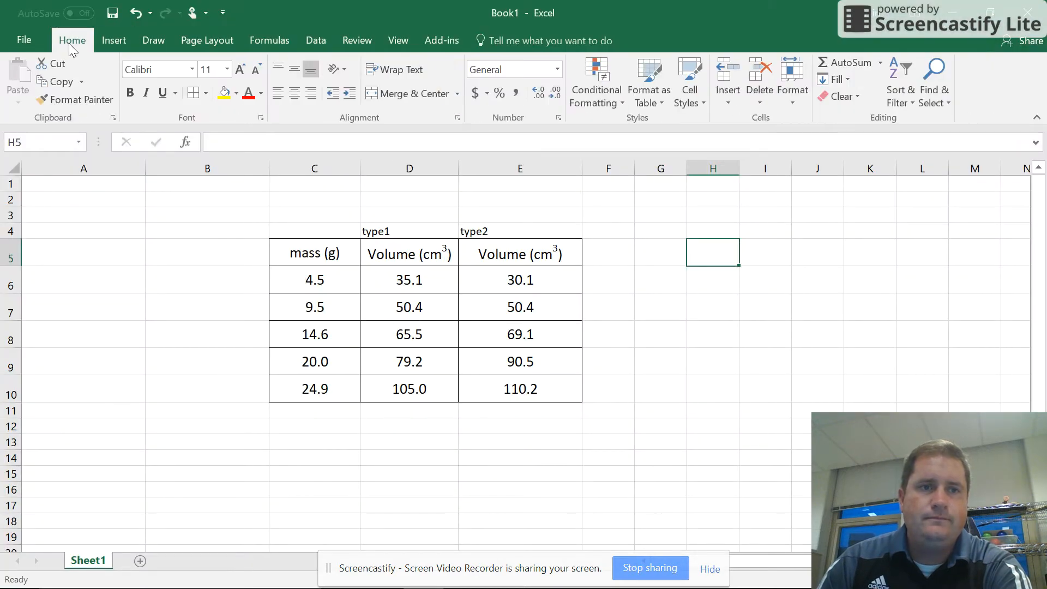
left_click(115, 43)
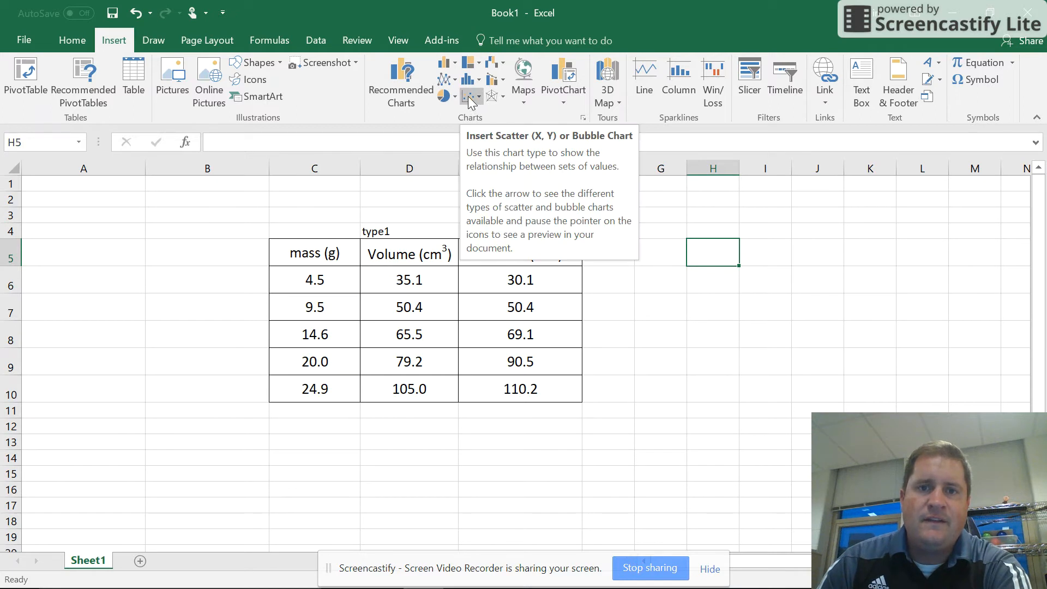
left_click(474, 96)
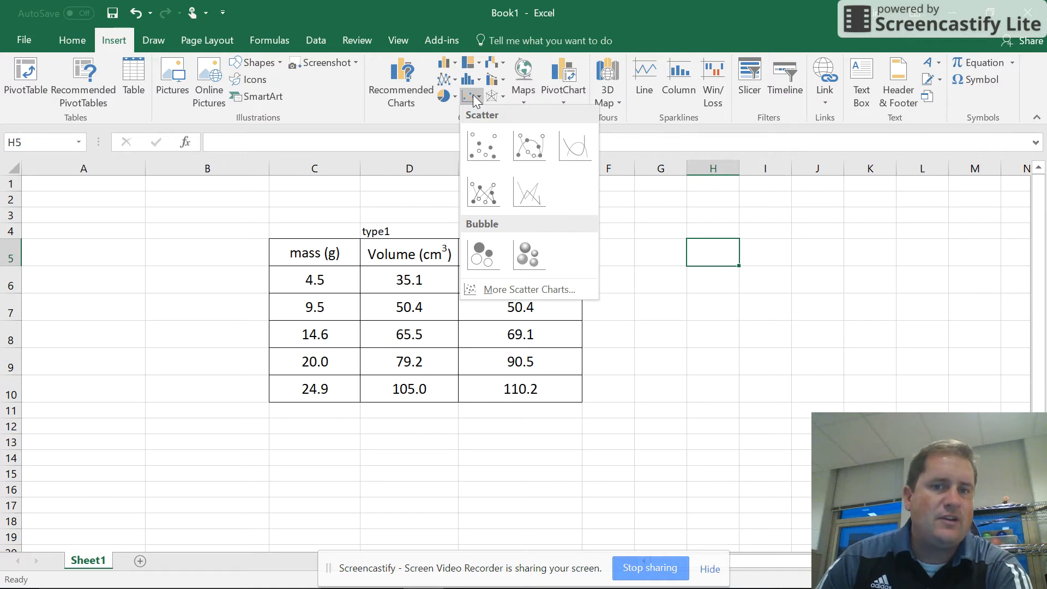
left_click(482, 150)
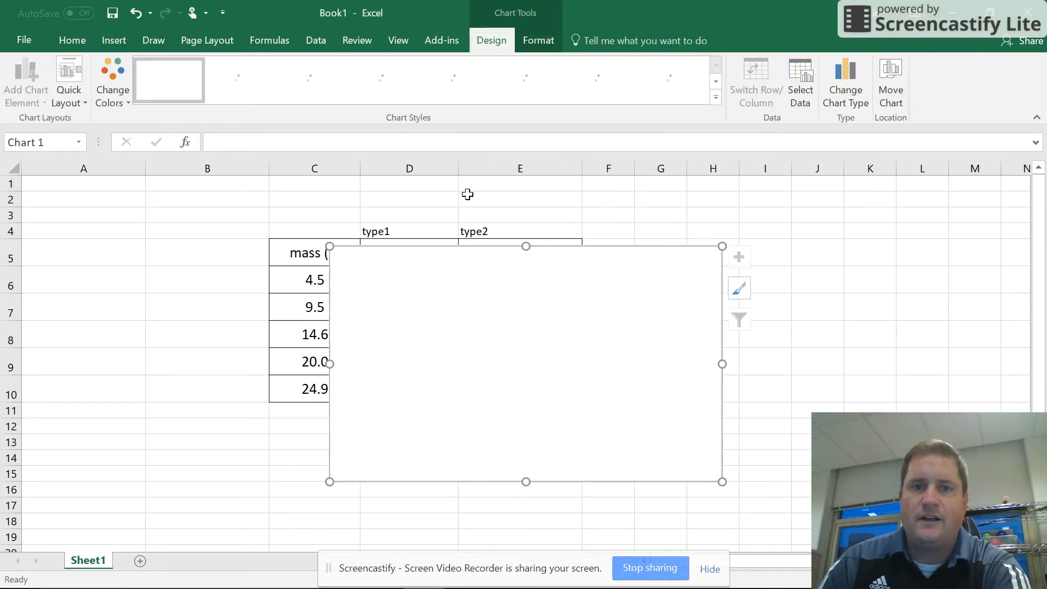
left_click_drag(358, 283, 646, 277)
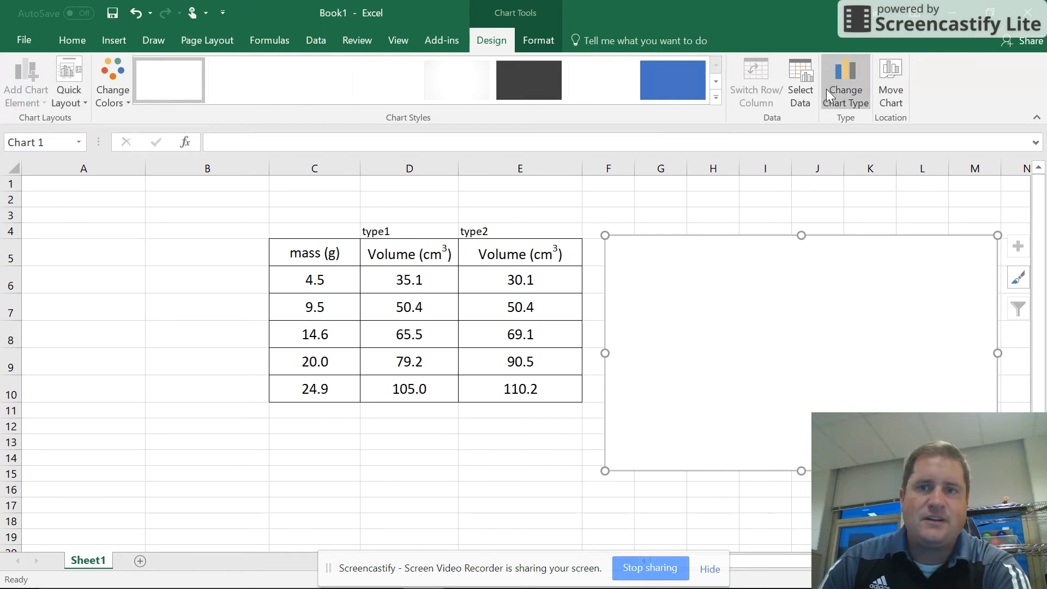
Apply the first quick layout, with chart title, axis titles and legend, to the blank scatter chart.
left_click(164, 313)
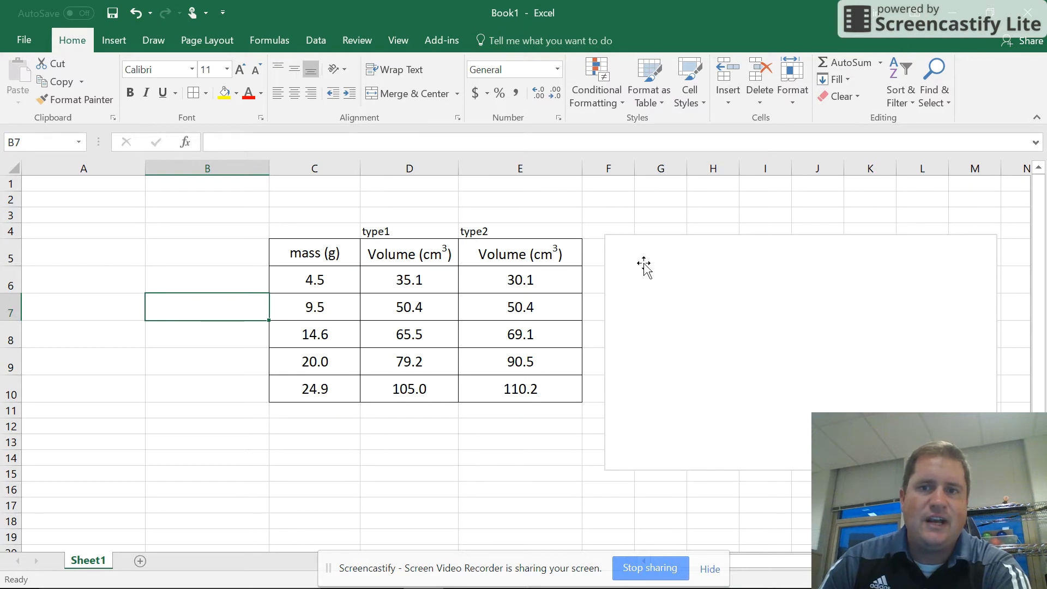
left_click(639, 285)
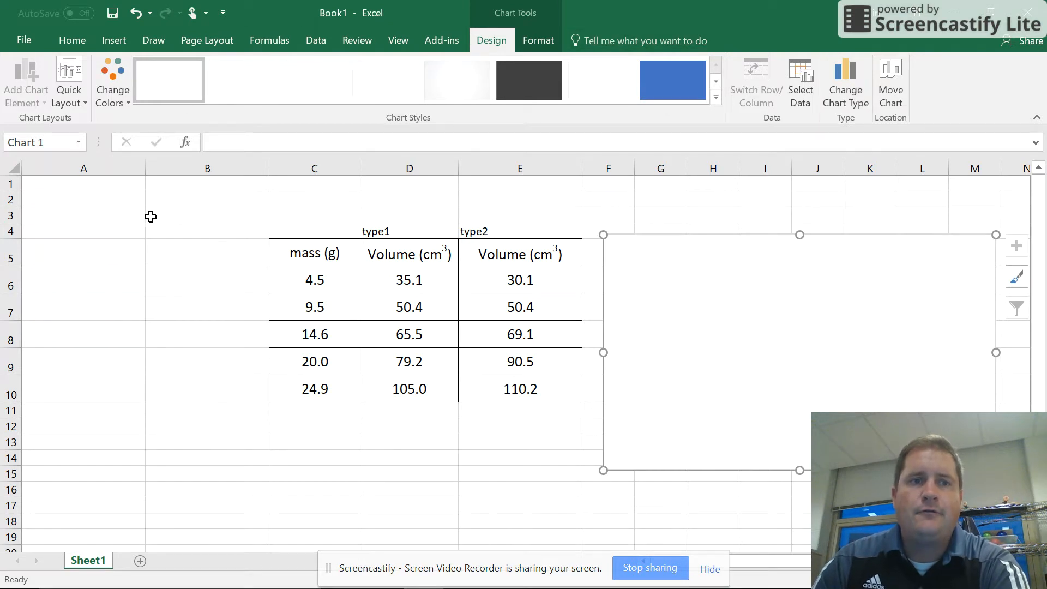
left_click(59, 79)
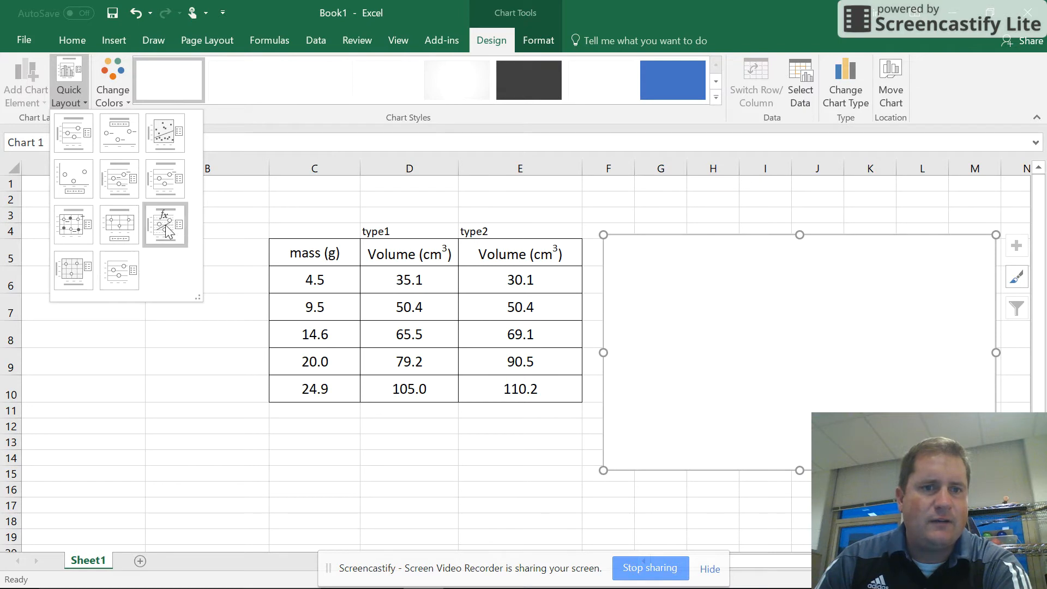
left_click(78, 138)
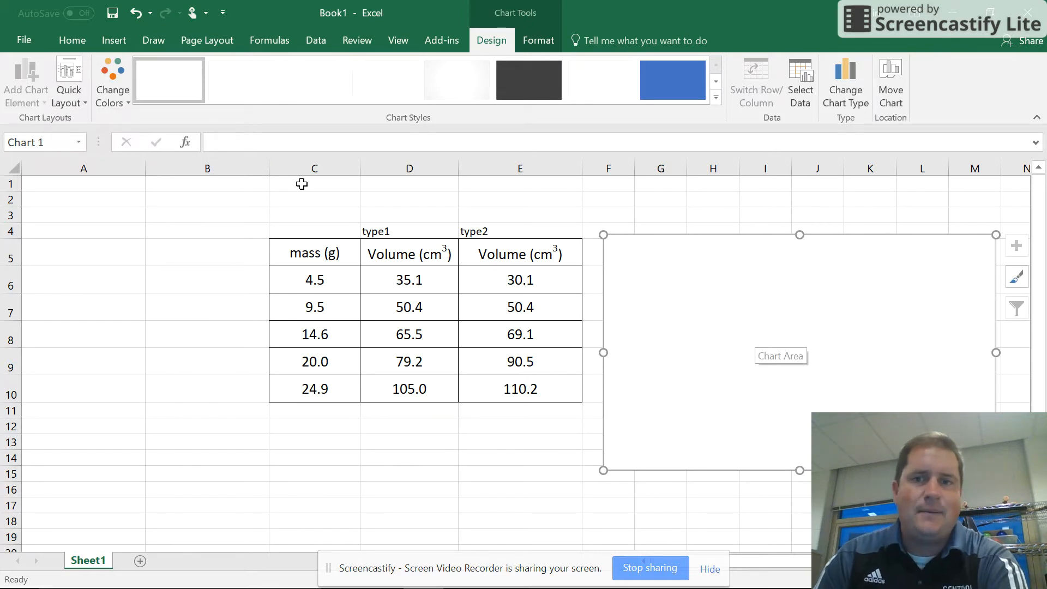
Add a new data series to the scatter chart's data source and name it "Type 1".
left_click(800, 74)
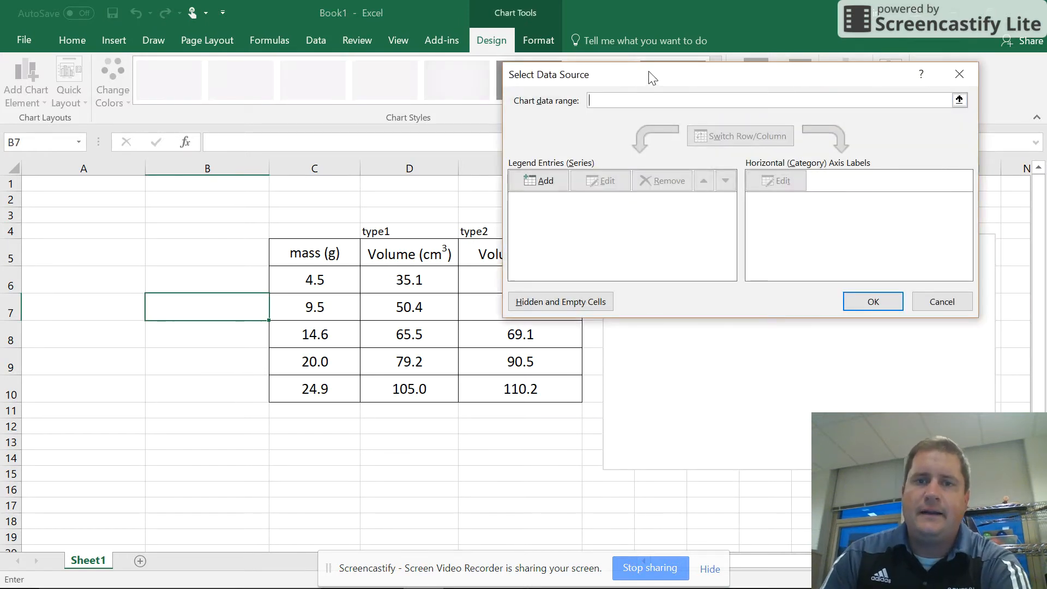
left_click_drag(654, 79, 691, 40)
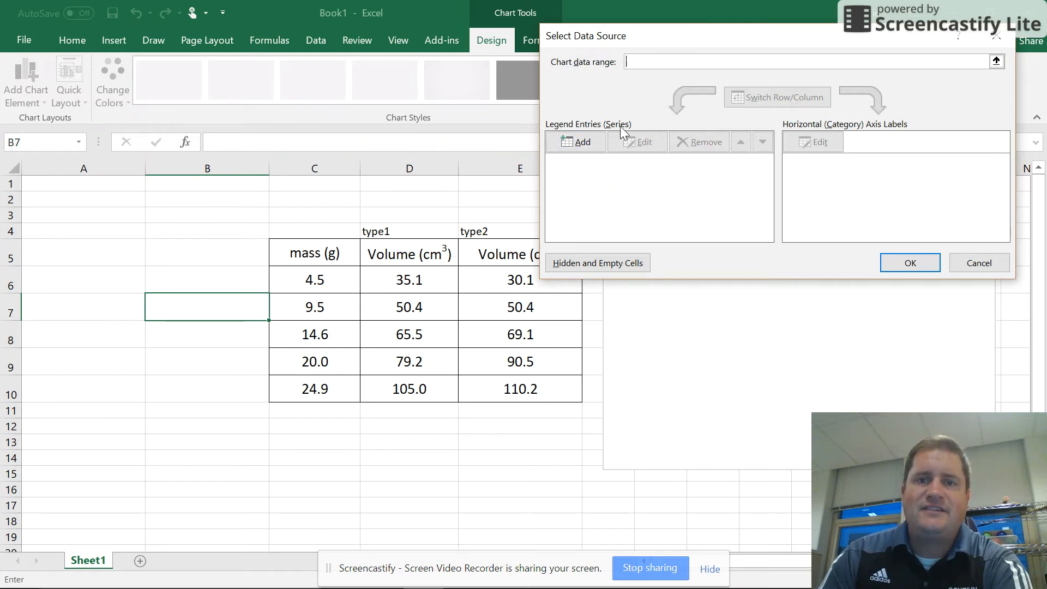
left_click(580, 142)
left_click_drag(719, 123, 805, 63)
left_click(735, 103)
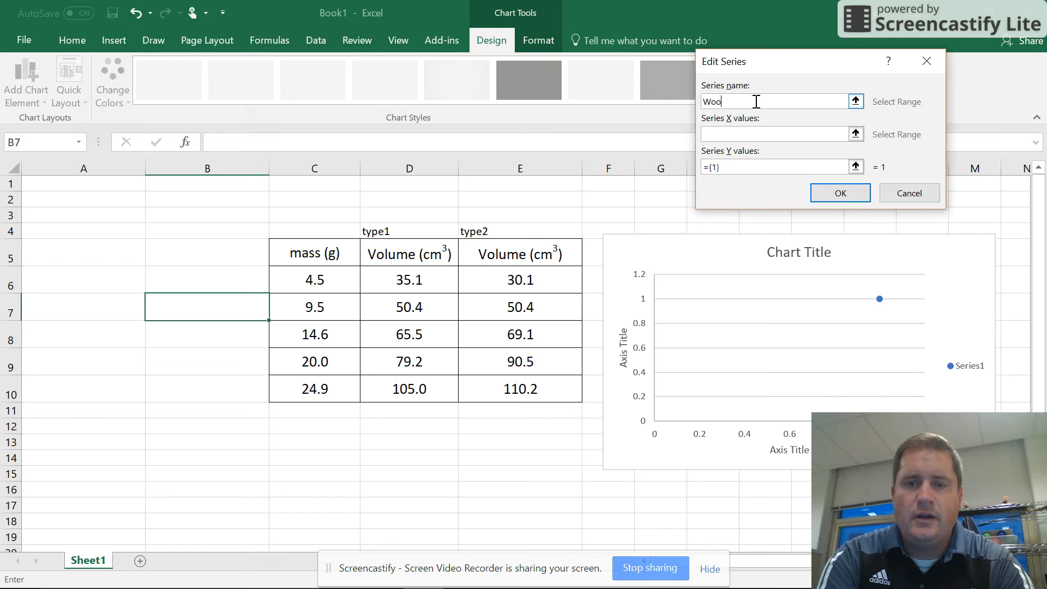
key("BackSpace")
key("BackSpace")
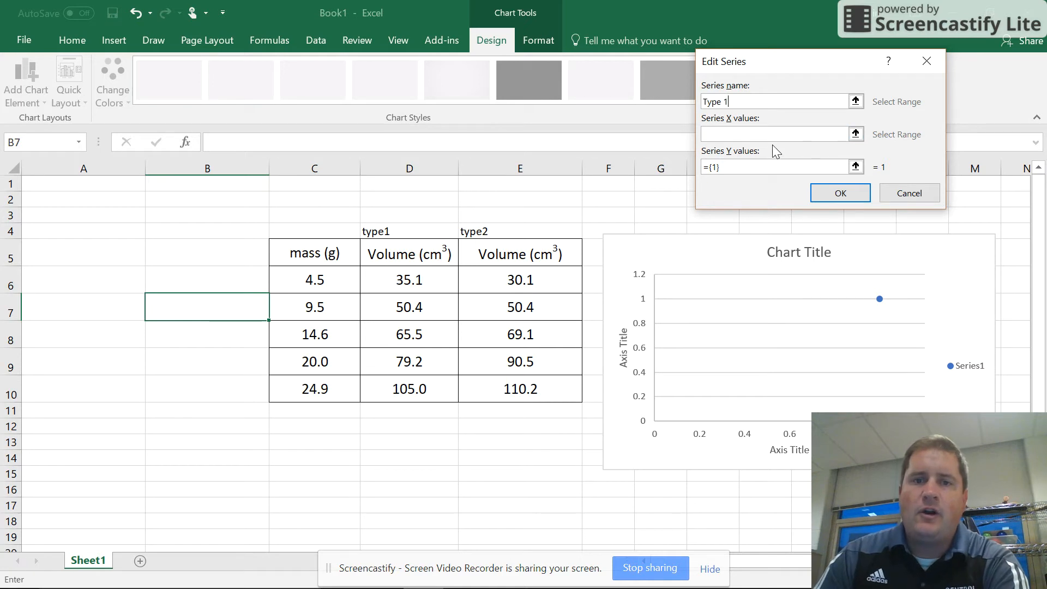
Set the Type 1 series' X values to D6:D10 and its Y values to the masses in C6:C10.
left_click(715, 163)
left_click(746, 135)
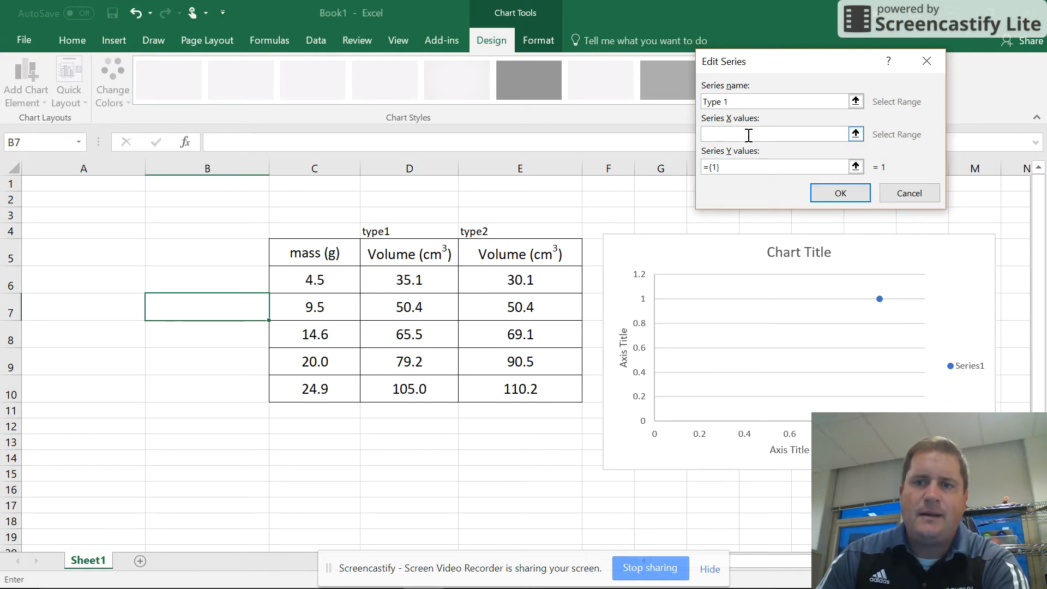
left_click(855, 135)
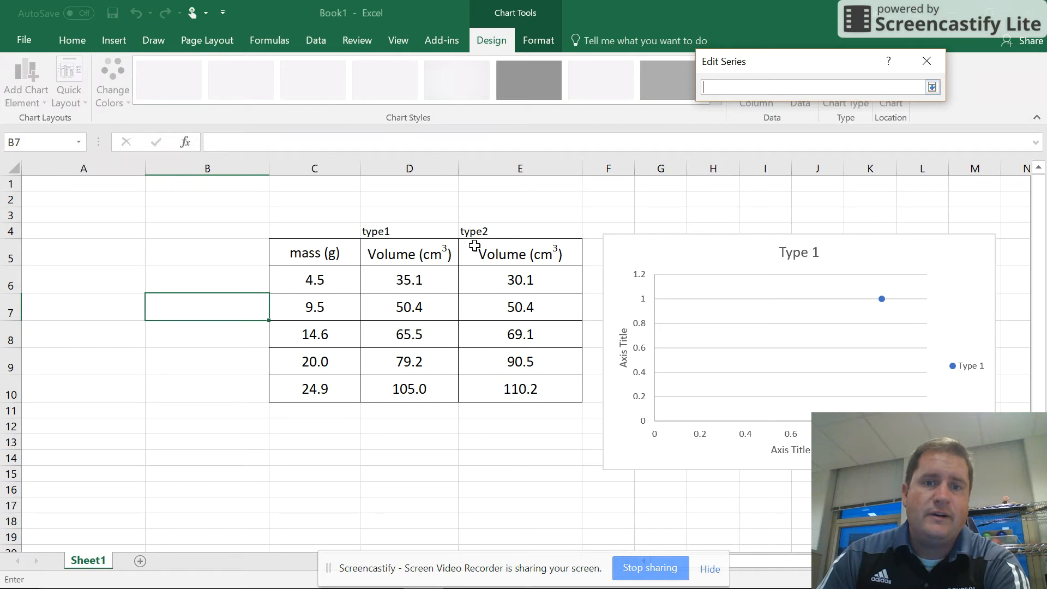
left_click_drag(404, 277, 401, 390)
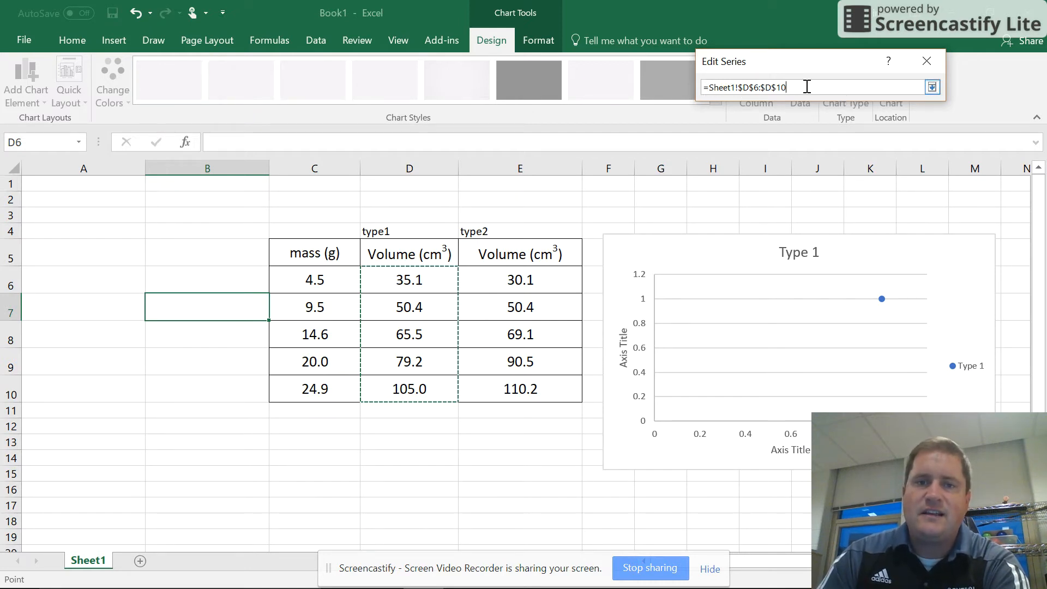
left_click(934, 87)
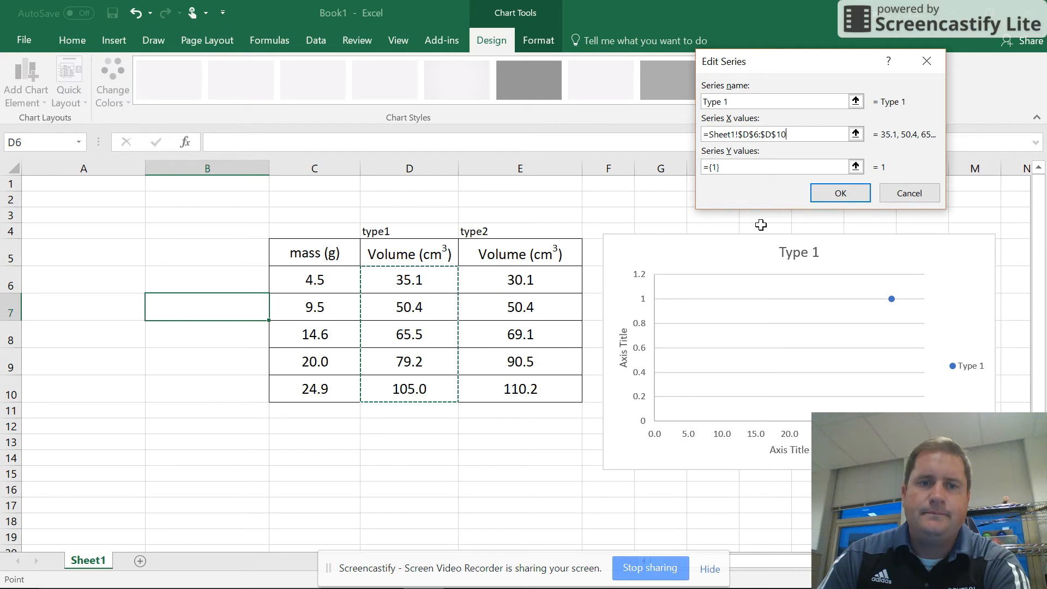
left_click(856, 166)
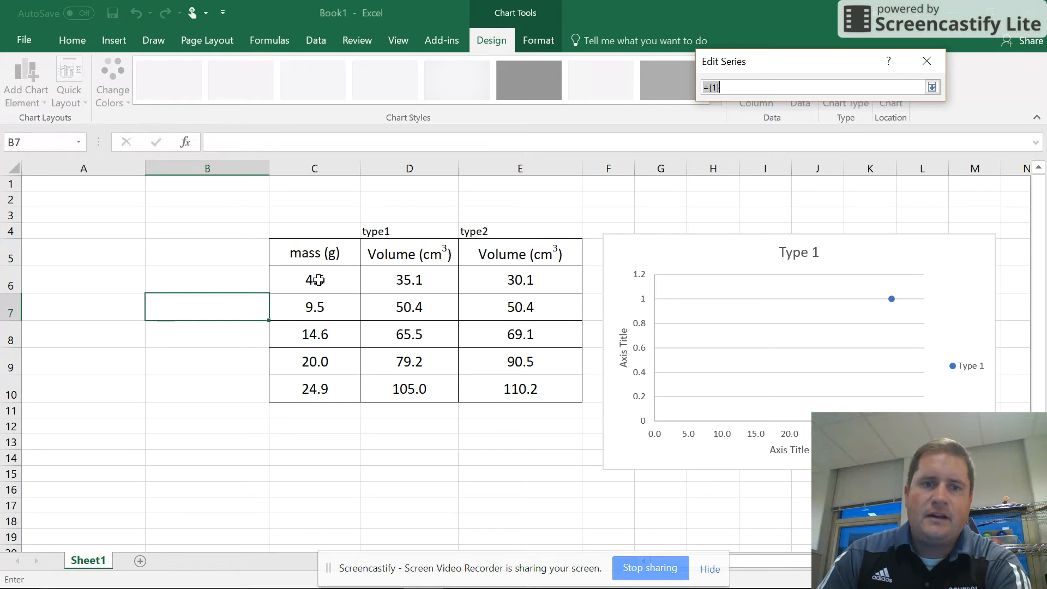
left_click_drag(318, 280, 306, 393)
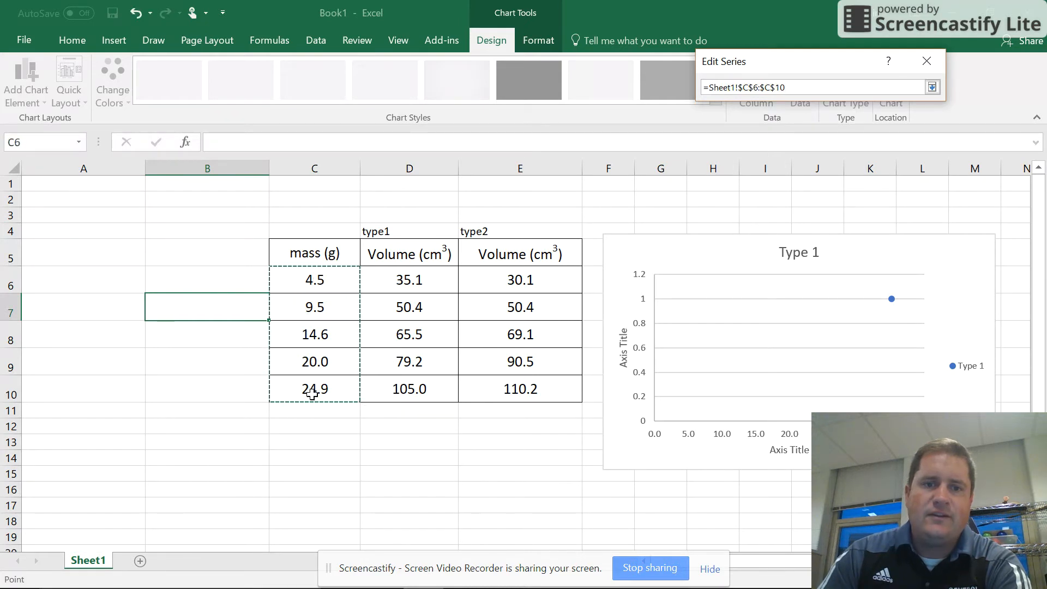
left_click(932, 88)
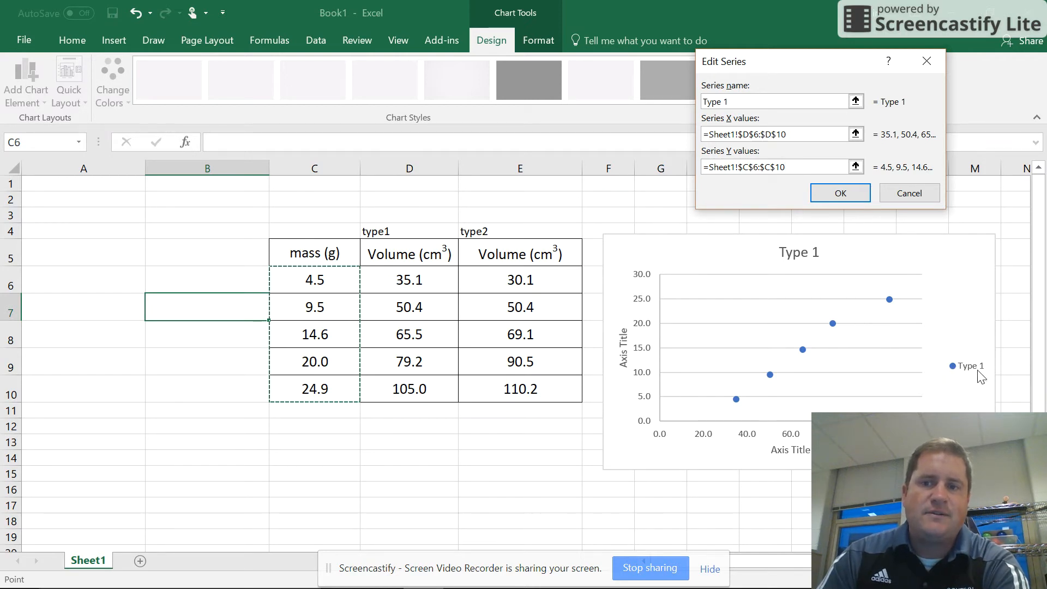
left_click(846, 196)
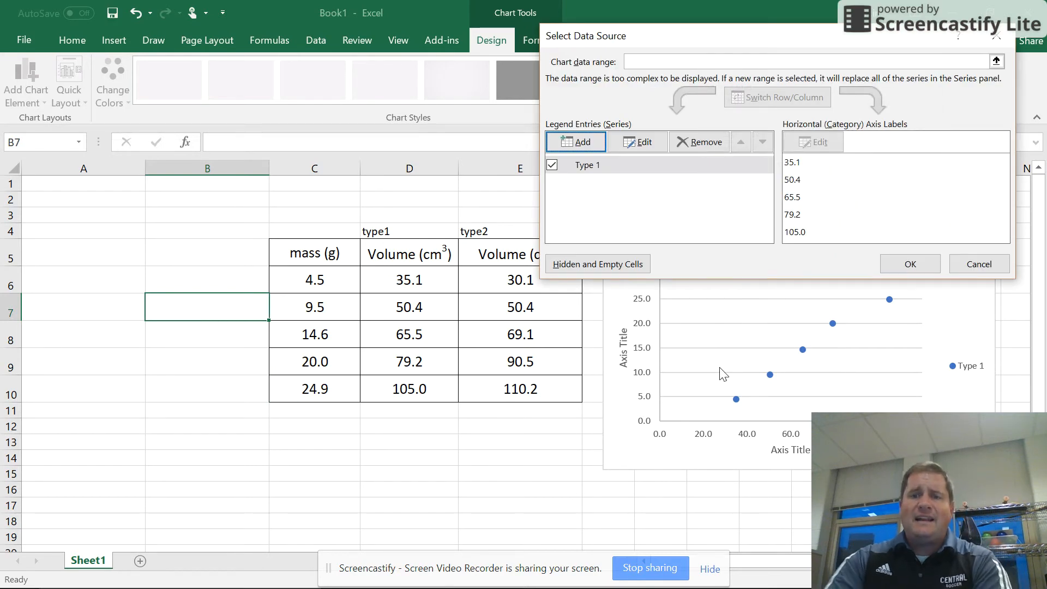
Add a second data series to the chart's data source and name it "Type 2".
left_click_drag(780, 48, 308, 25)
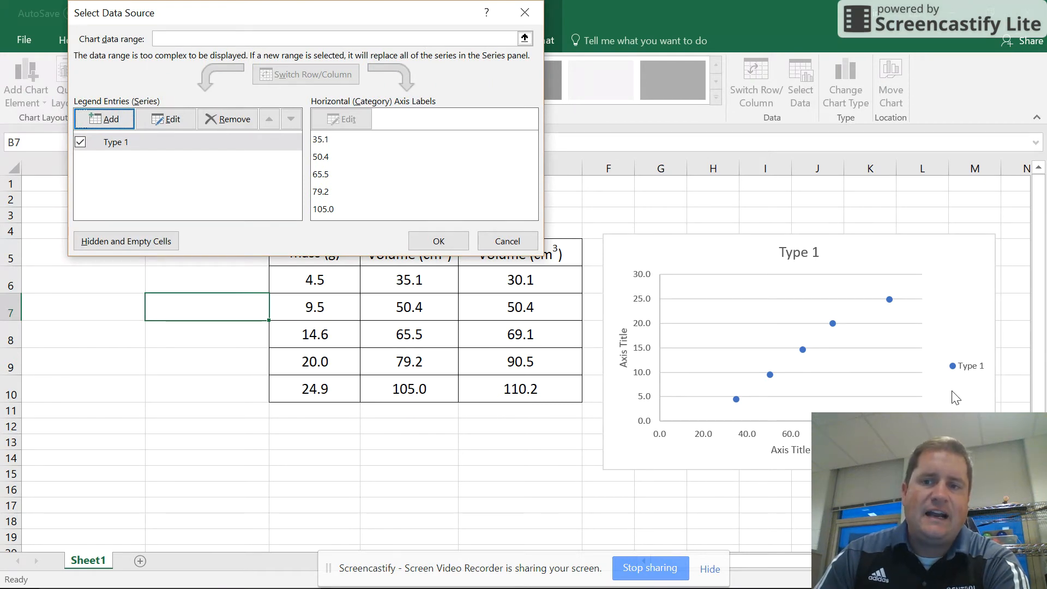
left_click_drag(255, 12, 698, 25)
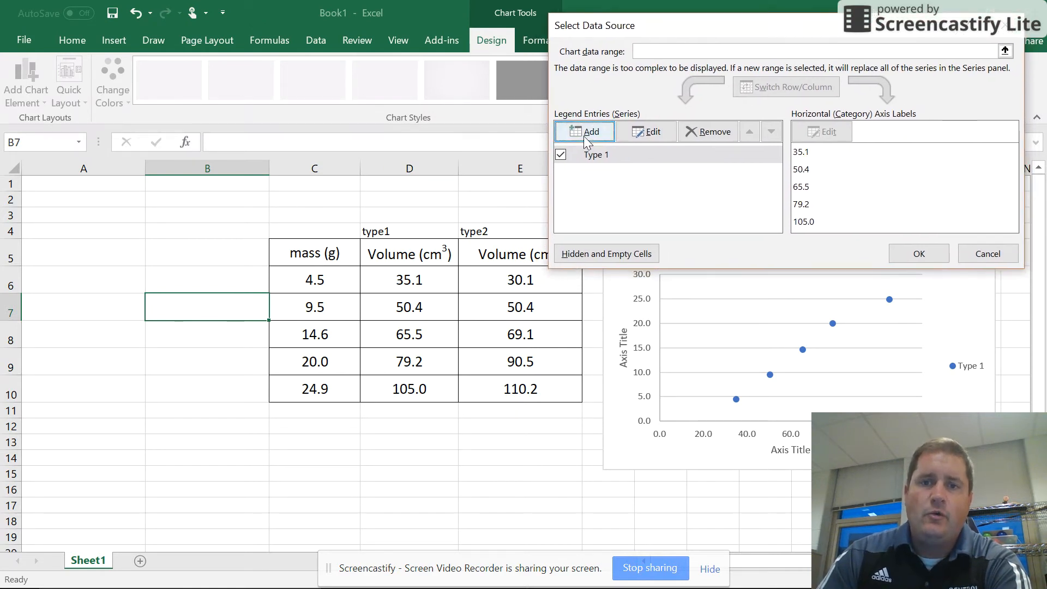
left_click(577, 133)
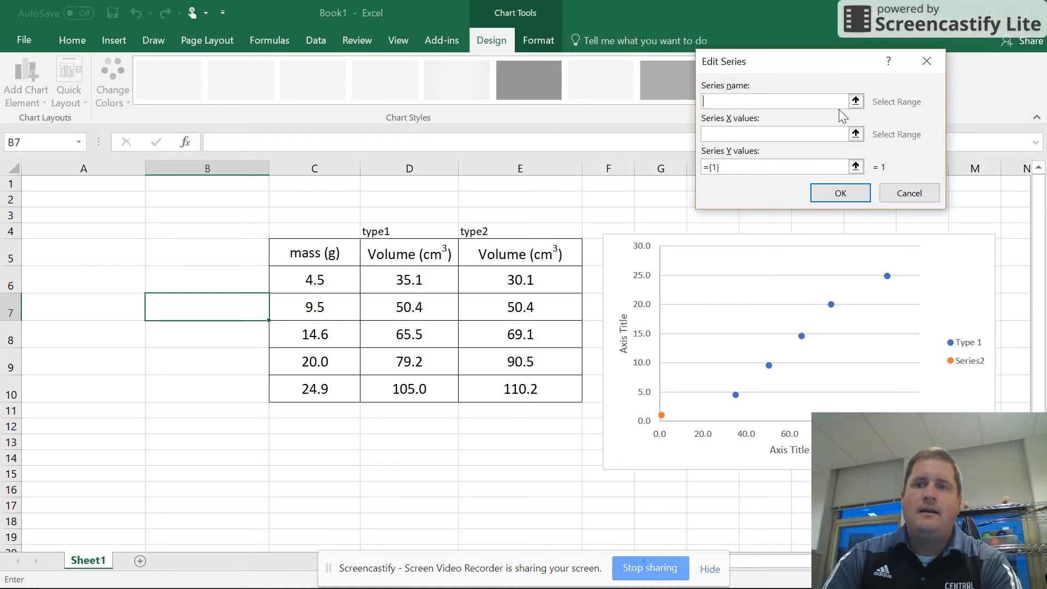
type("T")
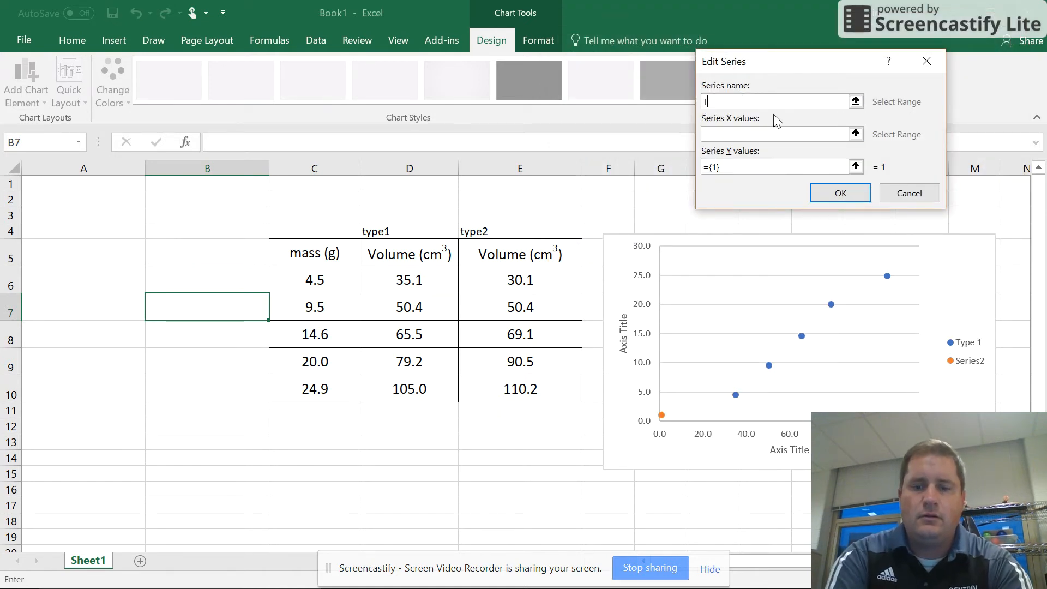
type("ype 2")
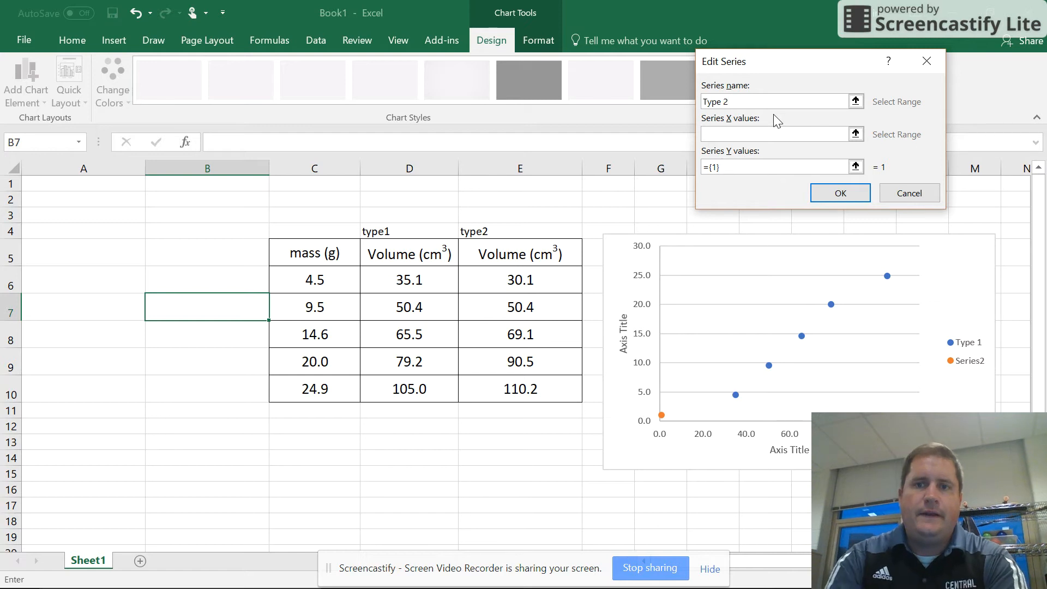
Set the Type 2 series' X values to E6:E10 and its Y values to C6:C11, and review its settings.
left_click(856, 135)
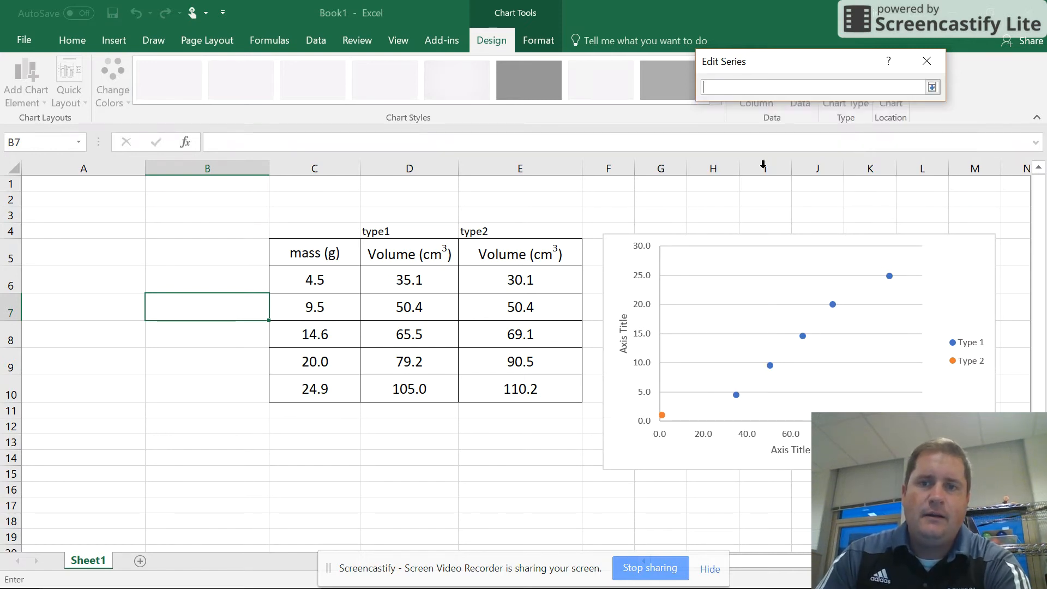
left_click_drag(502, 290, 499, 390)
left_click(932, 88)
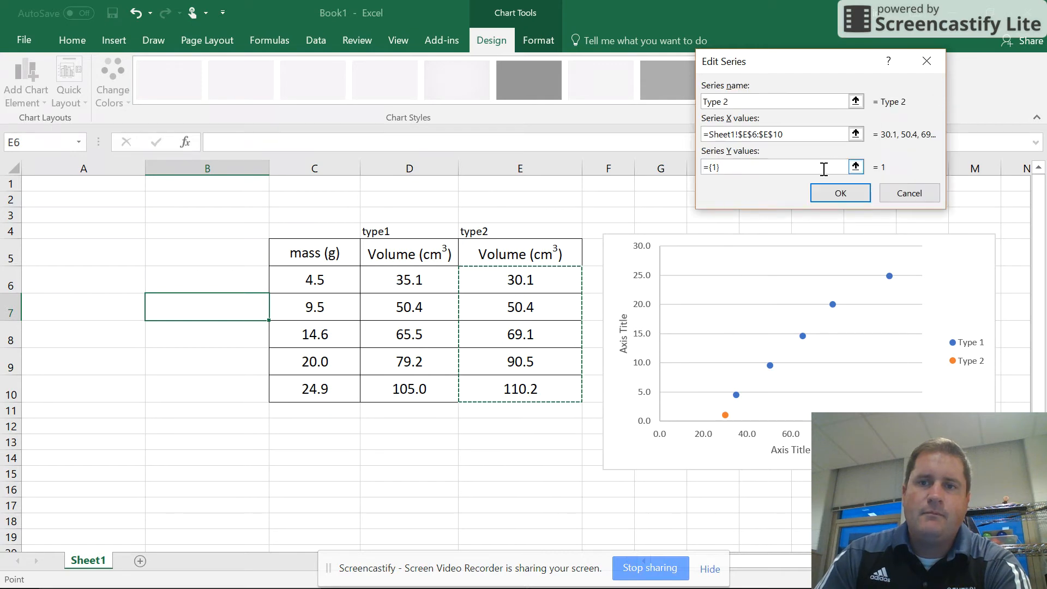
left_click(856, 166)
left_click_drag(316, 281, 318, 413)
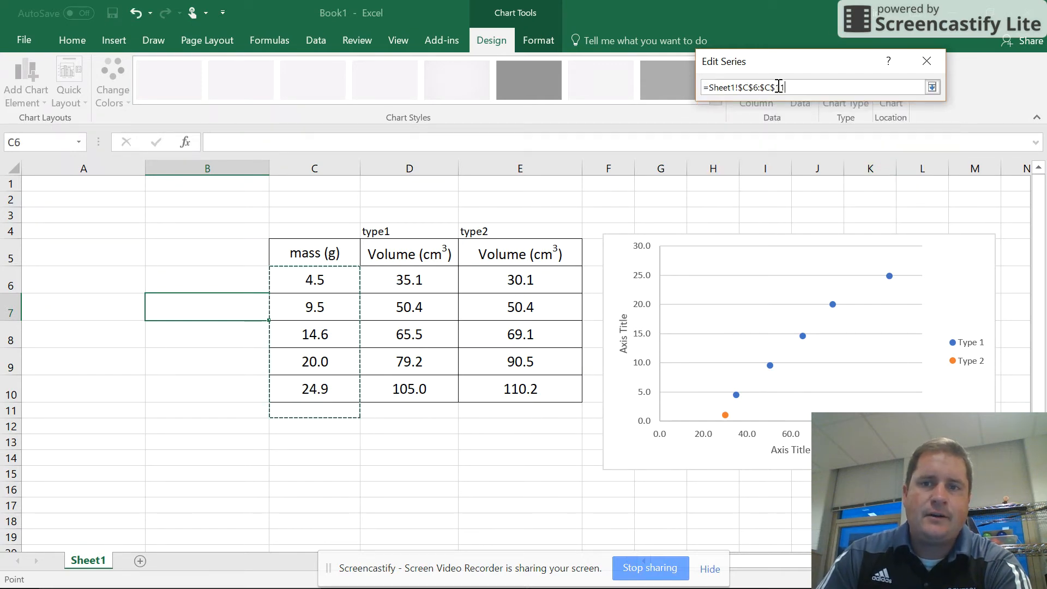
left_click(932, 87)
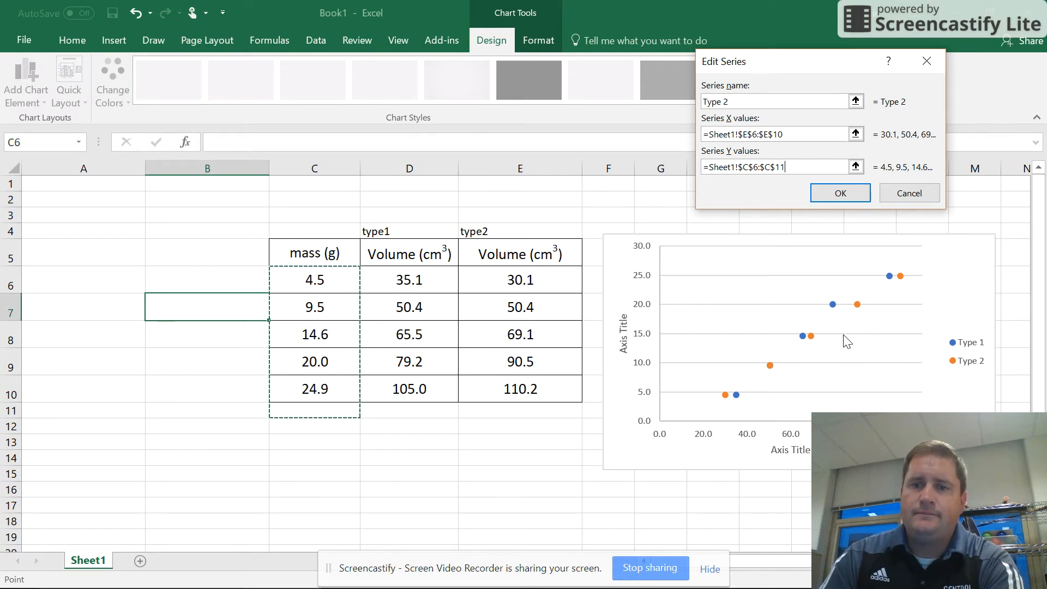
left_click(833, 195)
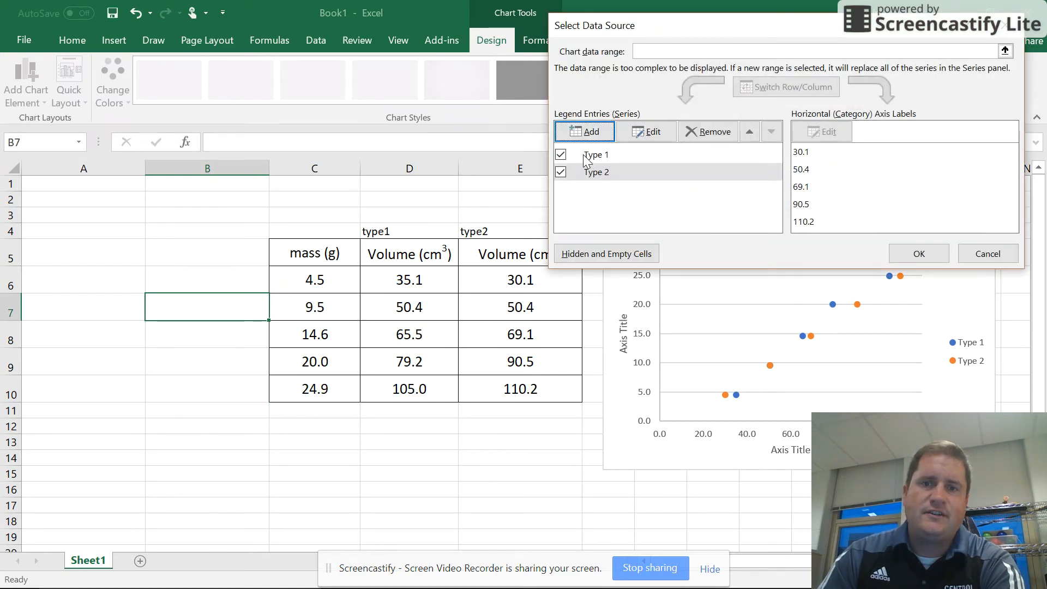
left_click(649, 131)
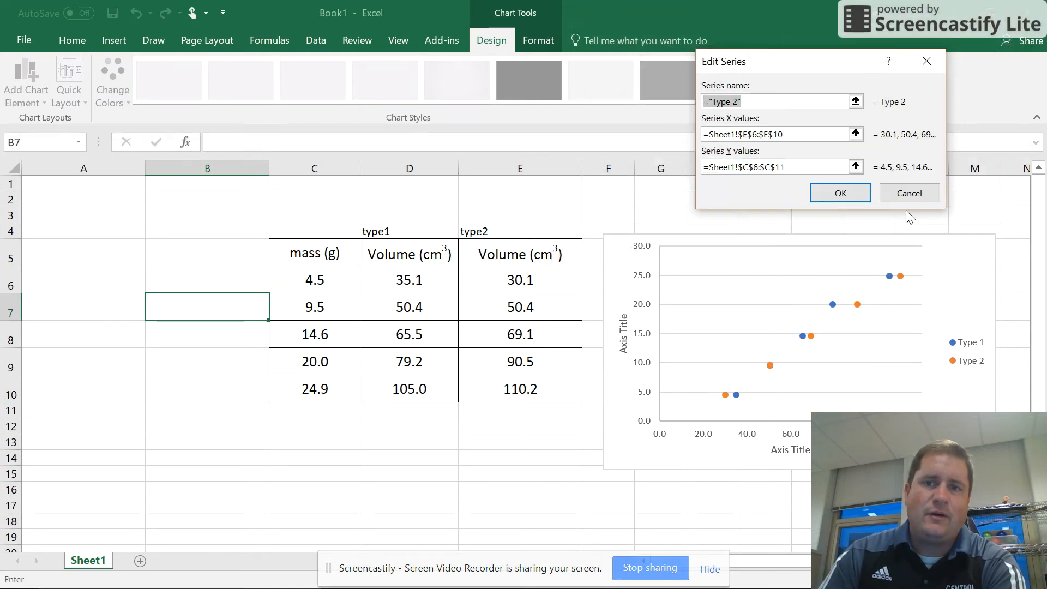
left_click(931, 57)
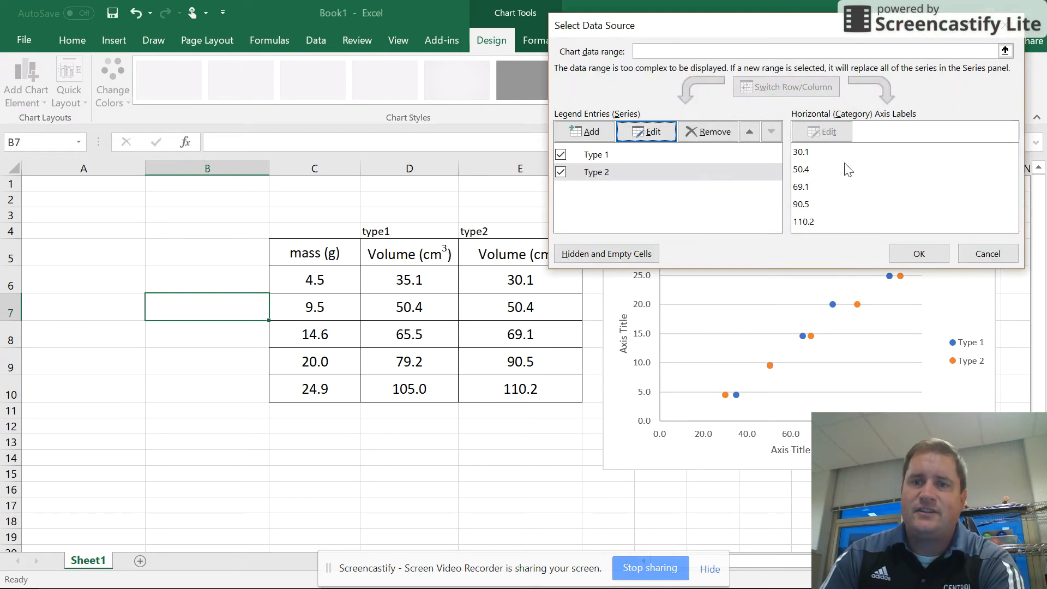
Accept the chart's data source and reapply the first quick layout, with chart title, axis titles and legend.
left_click(920, 255)
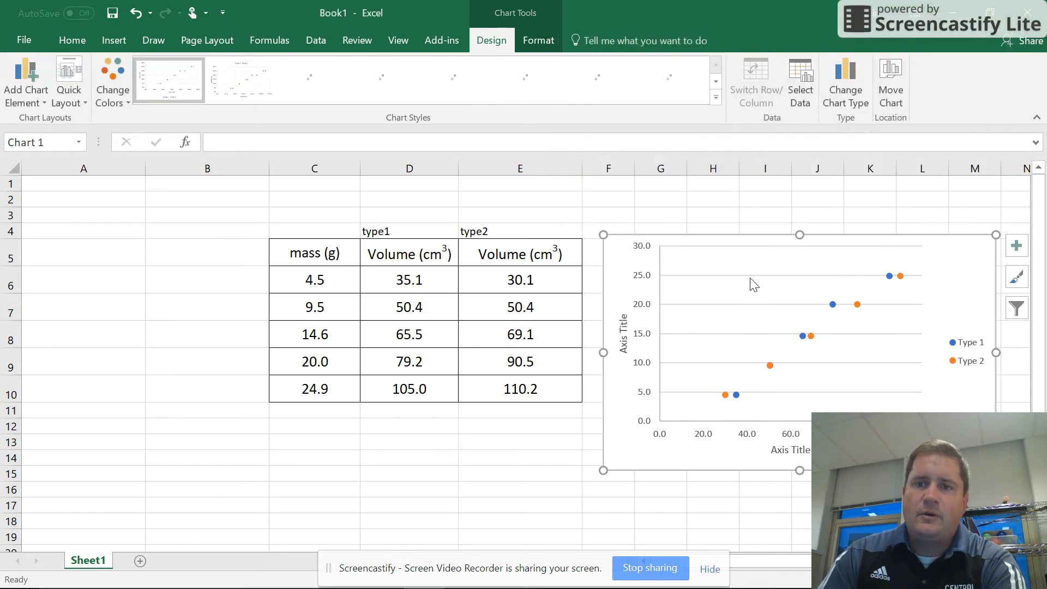
left_click(64, 77)
left_click(78, 139)
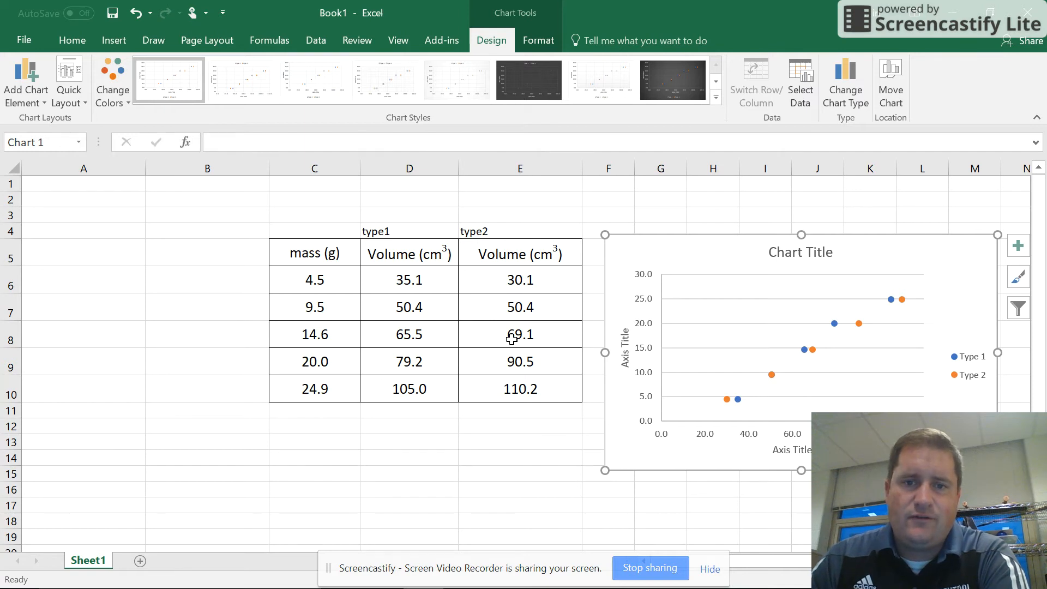
Set the first type2 volume, in cell E6, to 33 and check the matching point in the chart.
left_click(506, 282)
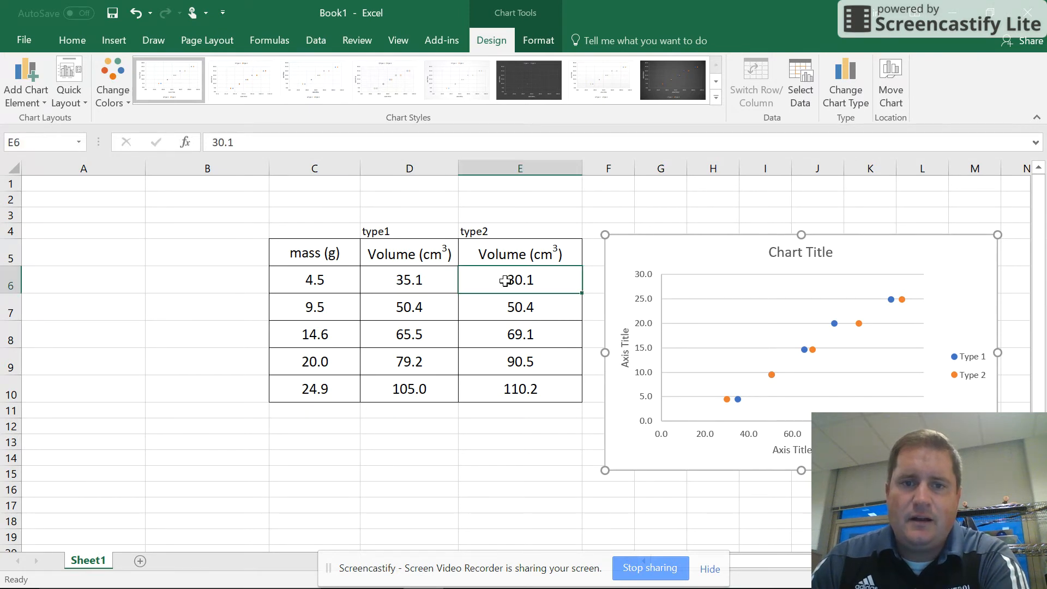
type("33")
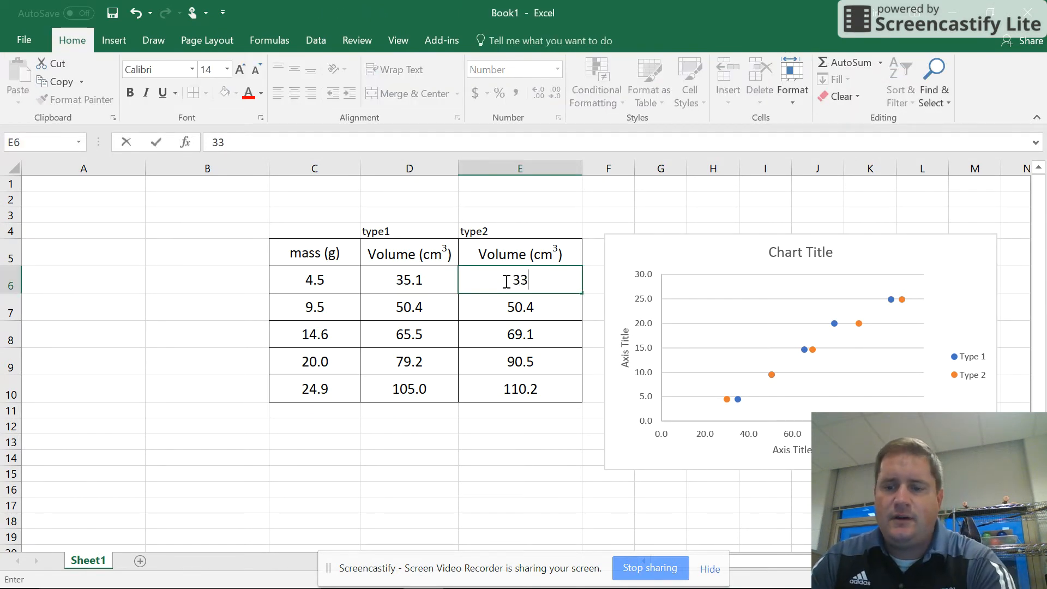
key("Return")
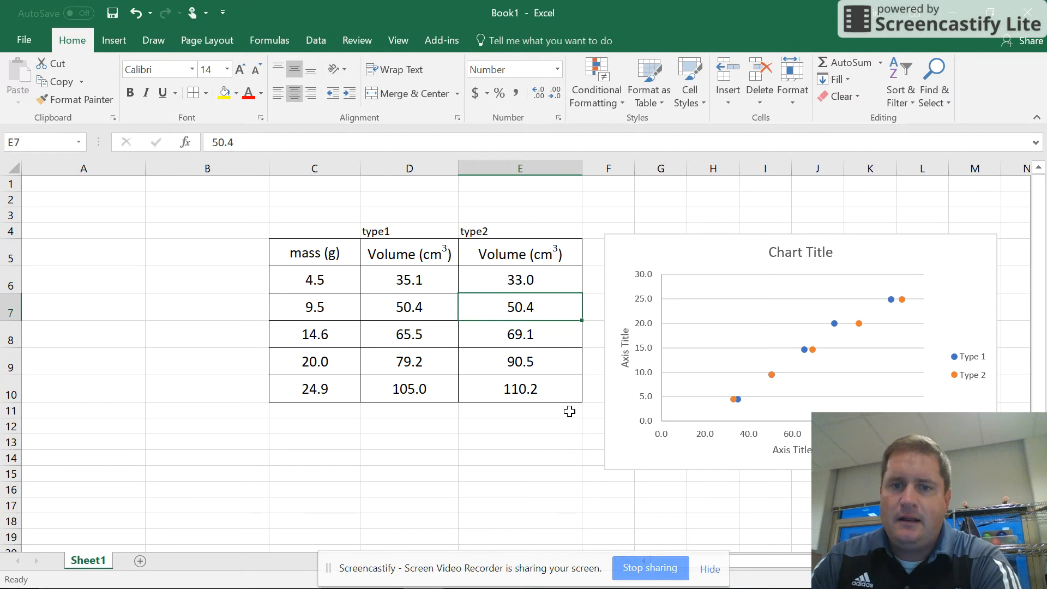
mouse_move(734, 401)
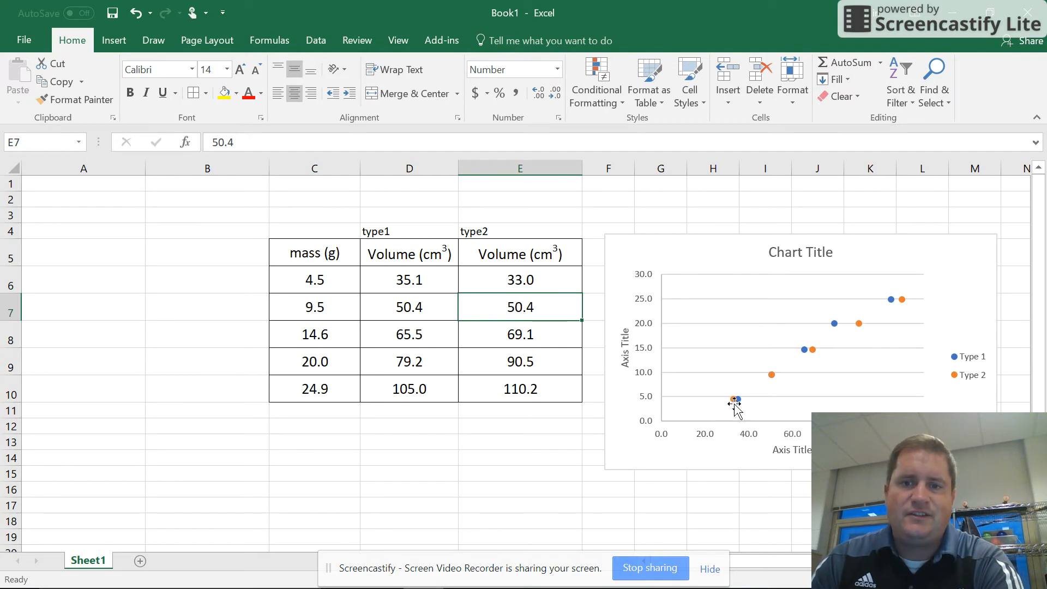
Restore the type2 volume in cell E6 to 30.1.
left_click(513, 280)
type("30.1")
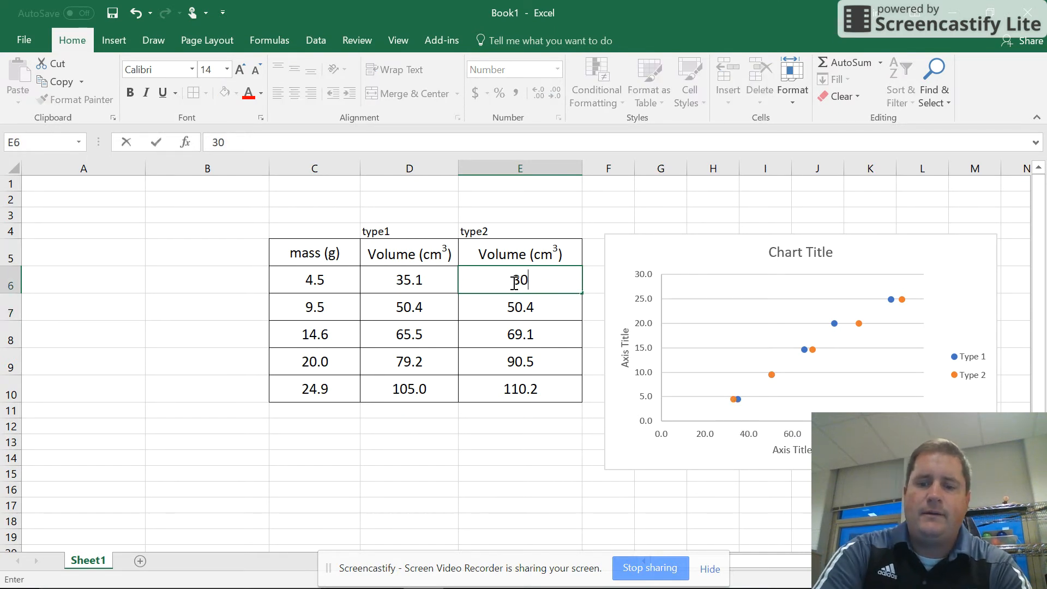
left_click(498, 463)
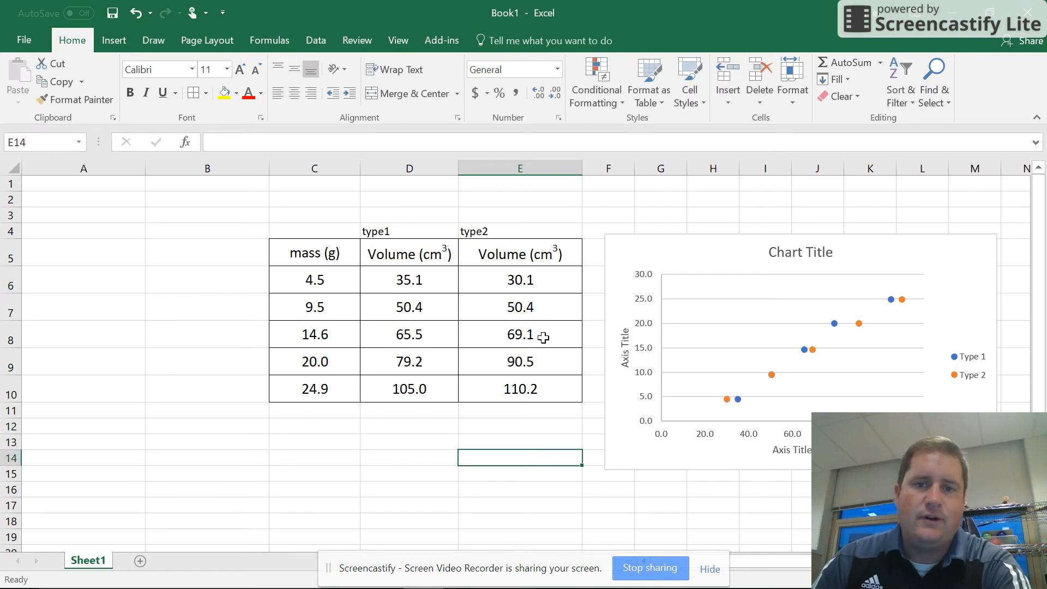
Move the chart up slightly and set its title to "Wood Density Graph for Two Types of Wood".
left_click_drag(709, 248, 700, 210)
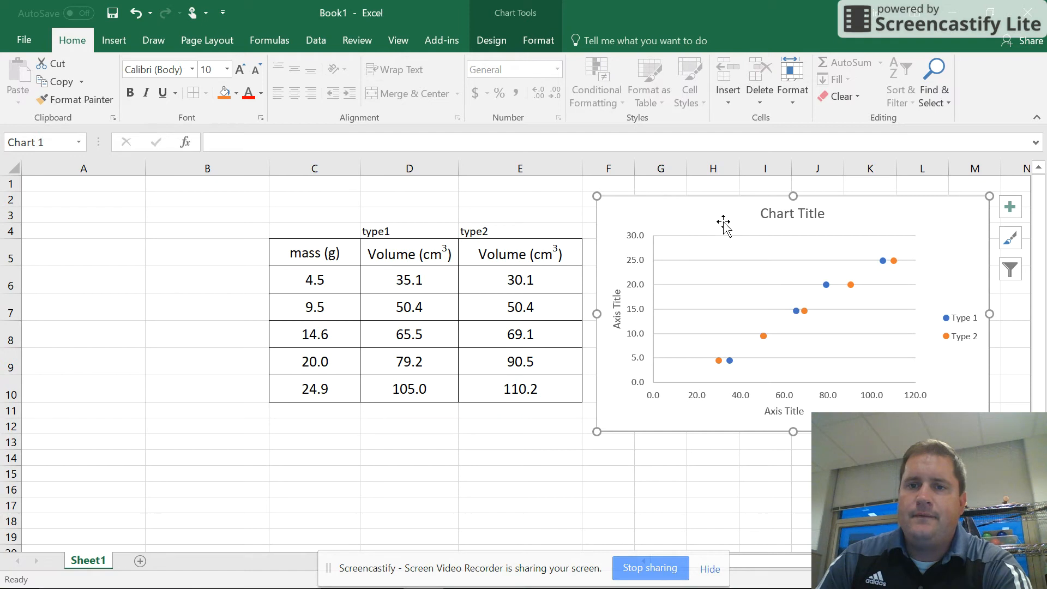
left_click(778, 215)
left_click_drag(821, 216, 769, 214)
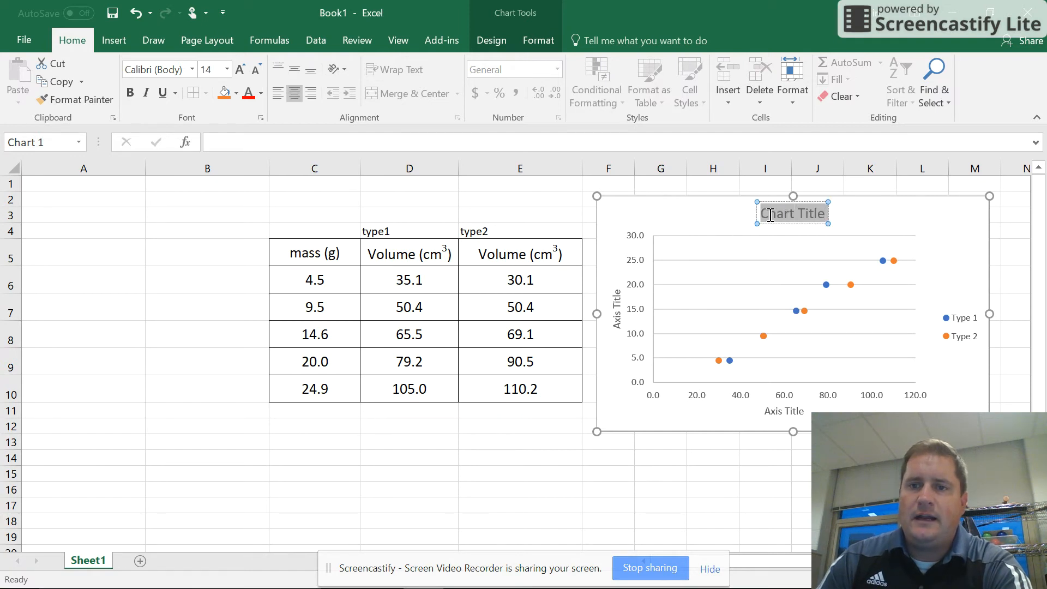
type("S")
key("BackSpace")
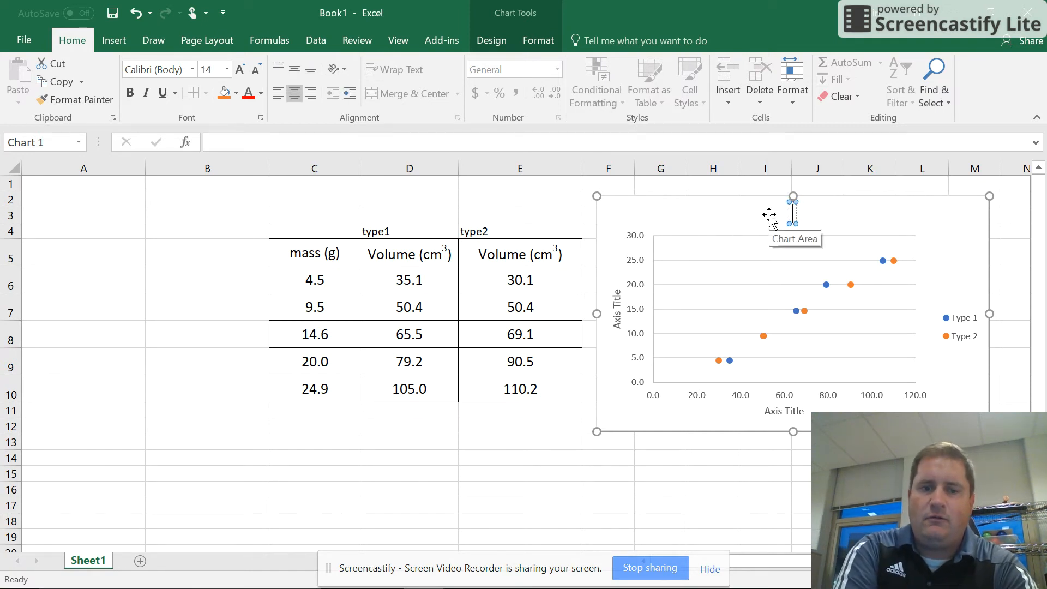
type("Wood Den")
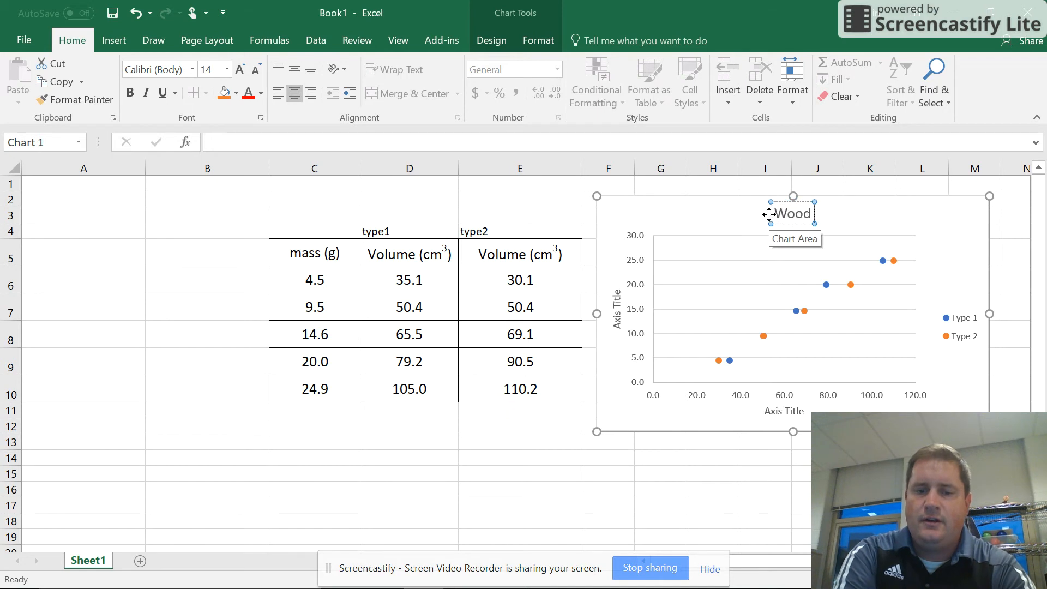
type("ity")
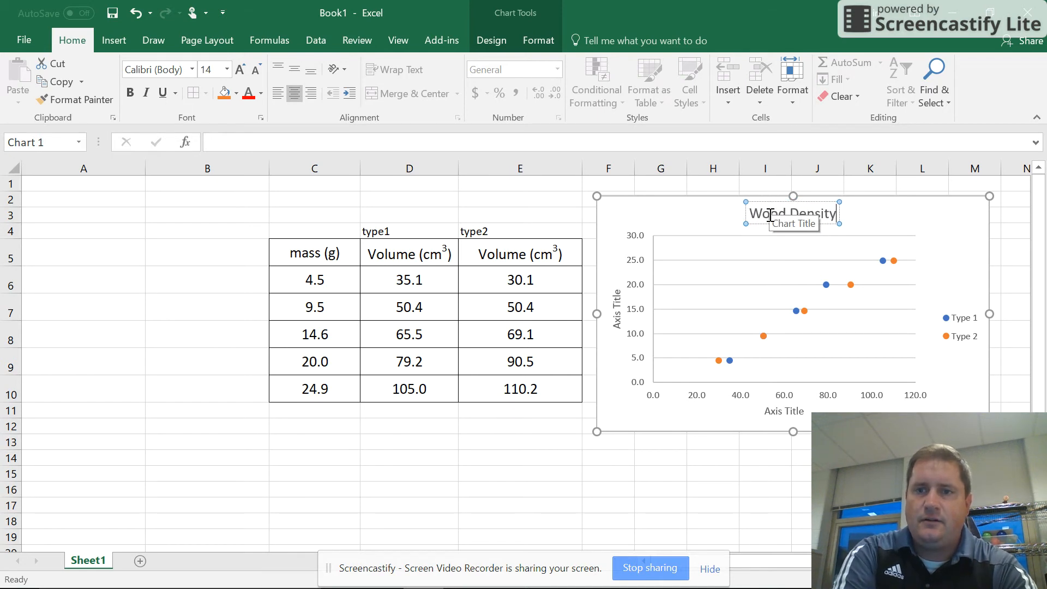
type(" Graph for")
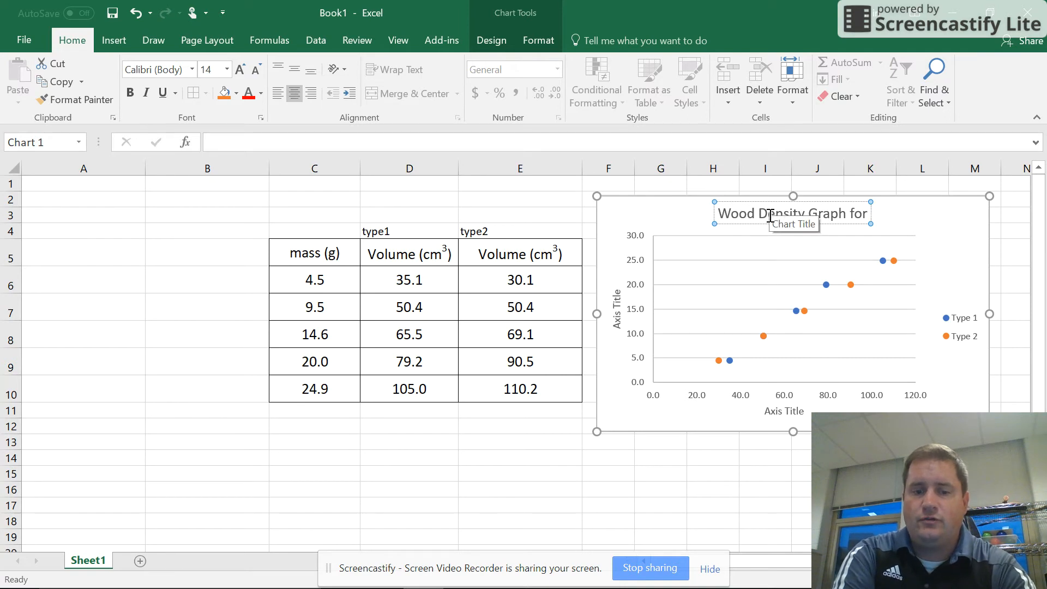
type(" Two")
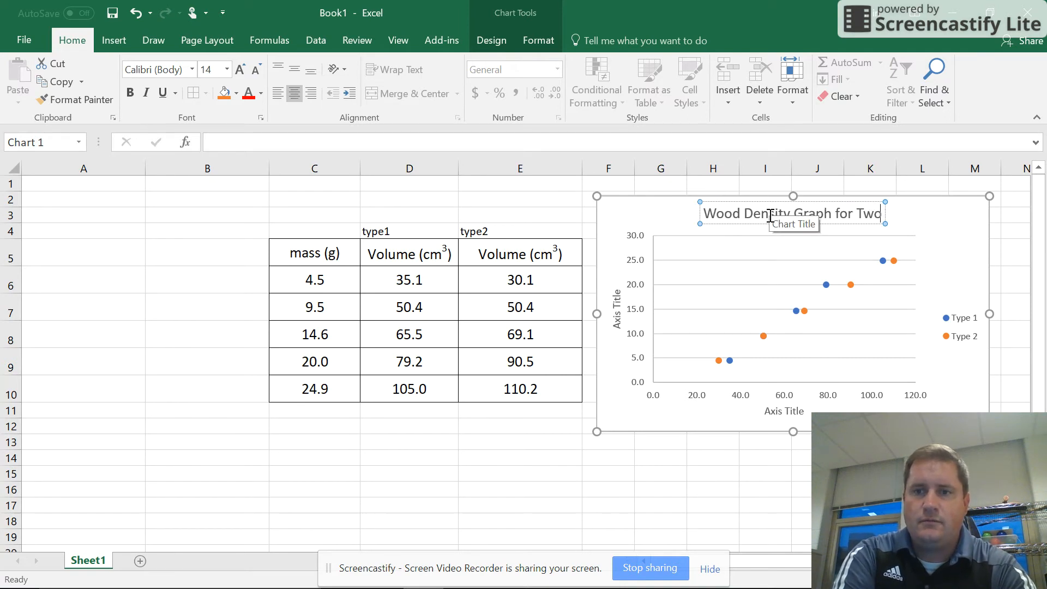
type(" Types or")
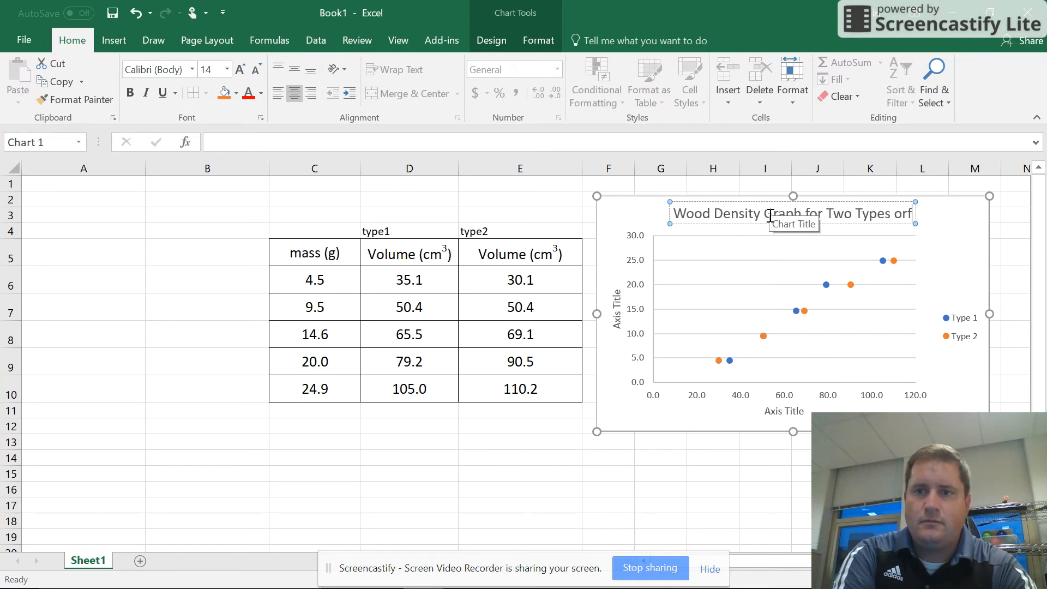
key("BackSpace")
type("f Wood")
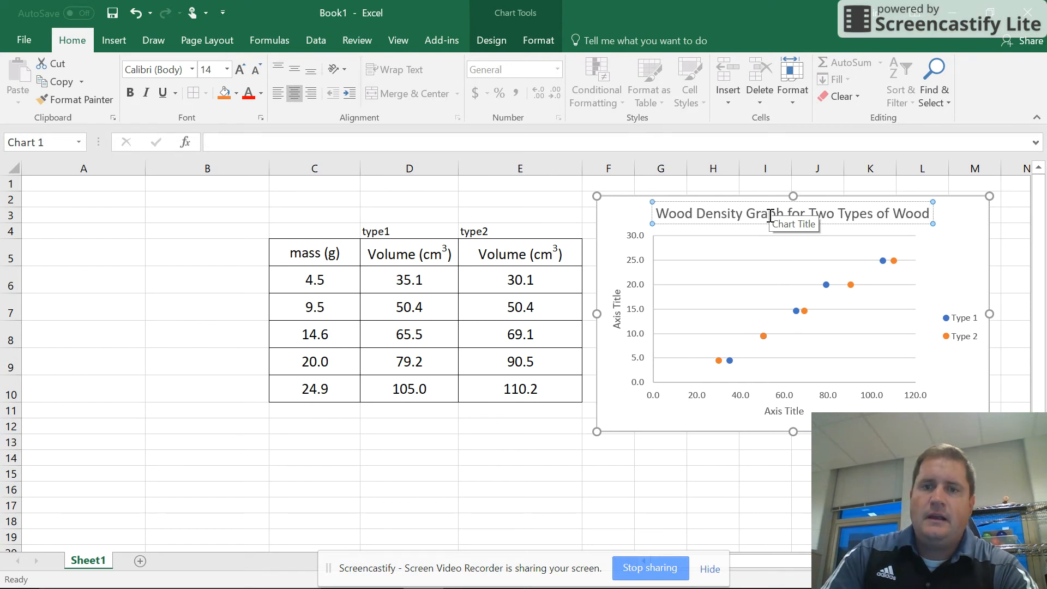
left_click(617, 319)
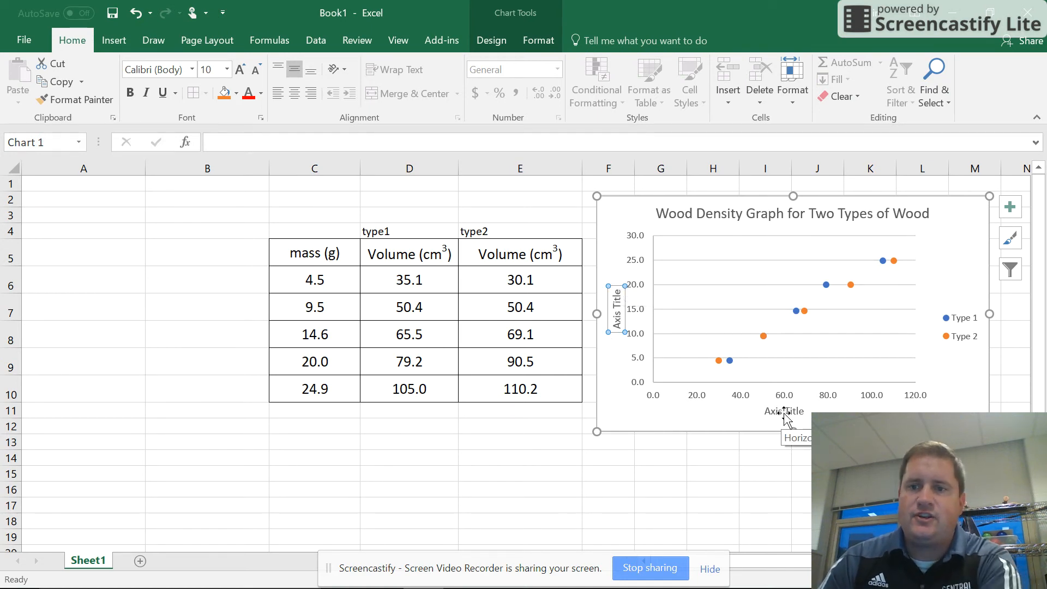
left_click(960, 319)
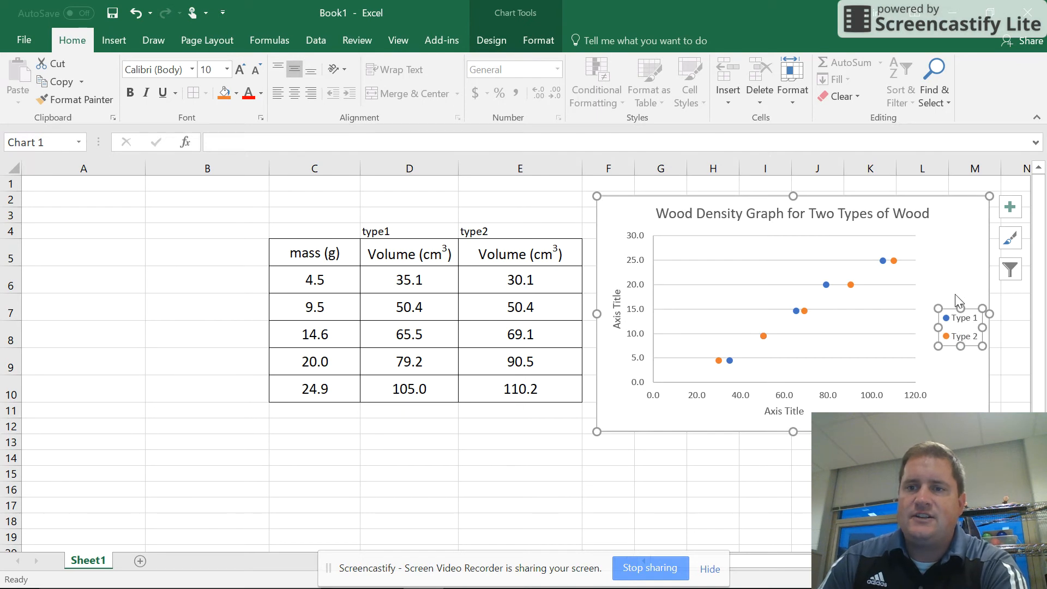
left_click(955, 274)
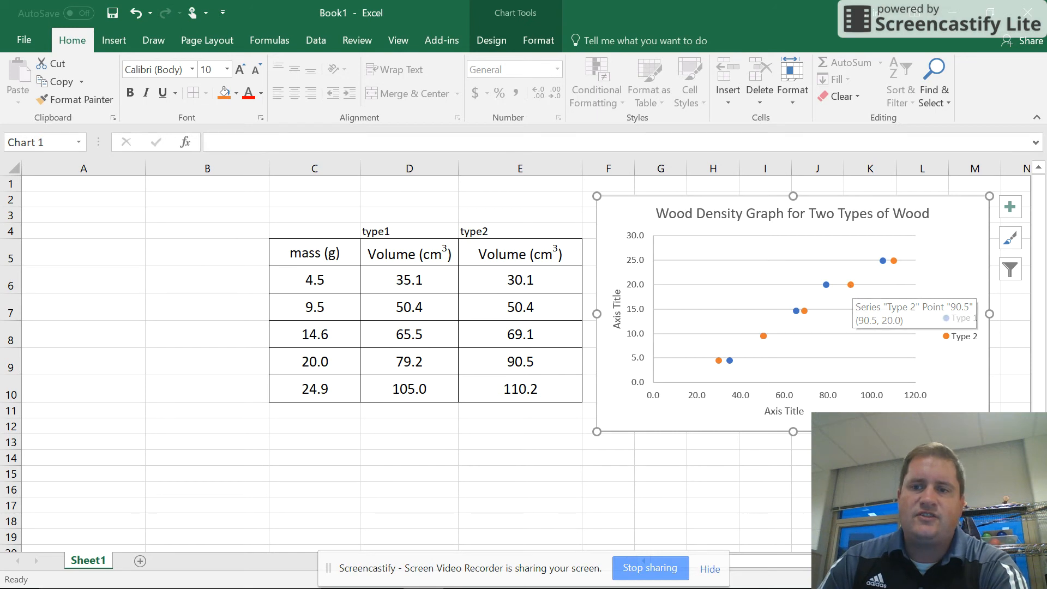
Add a linear trendline to the Type 2 series and move the chart over columns A to D.
right_click(852, 286)
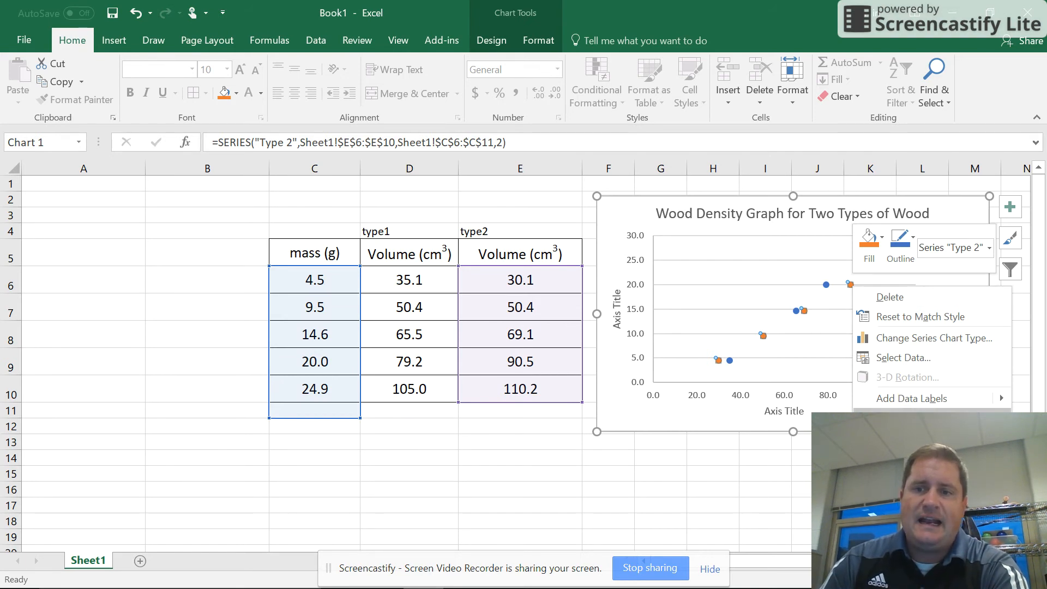
left_click(917, 418)
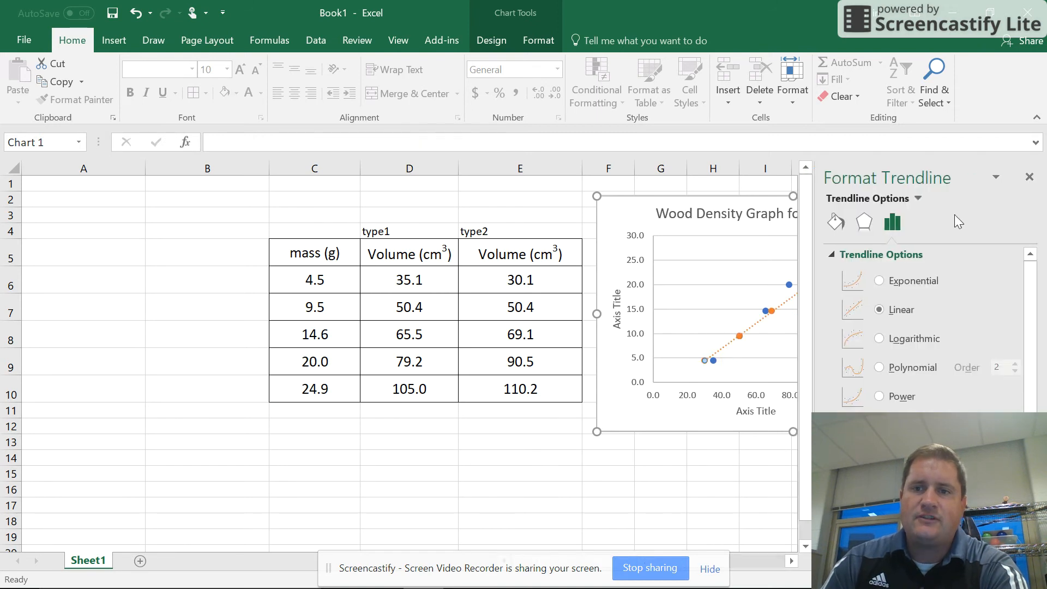
left_click_drag(631, 211, 187, 157)
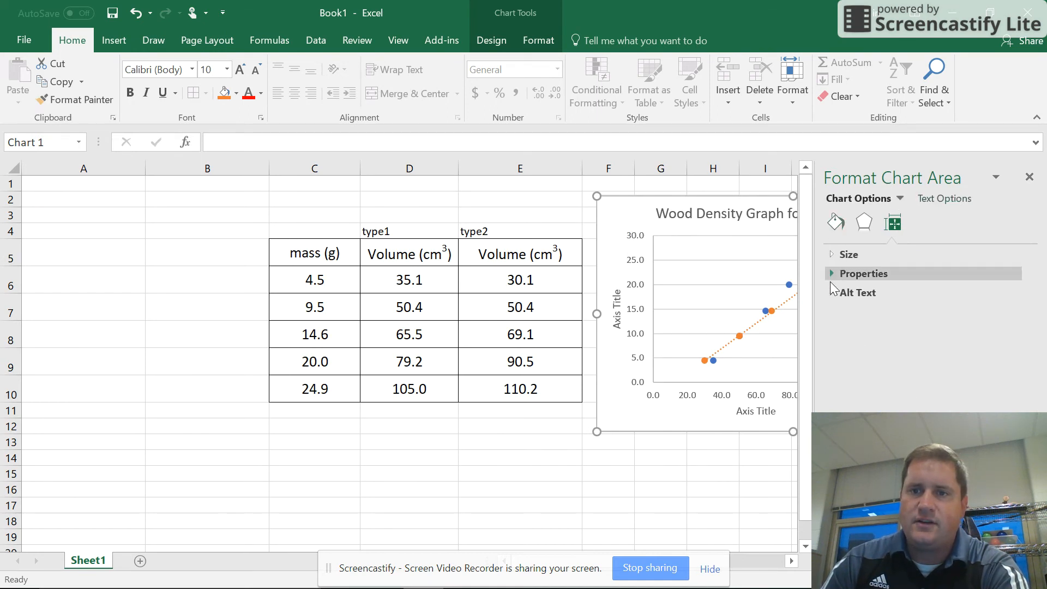
left_click(1030, 177)
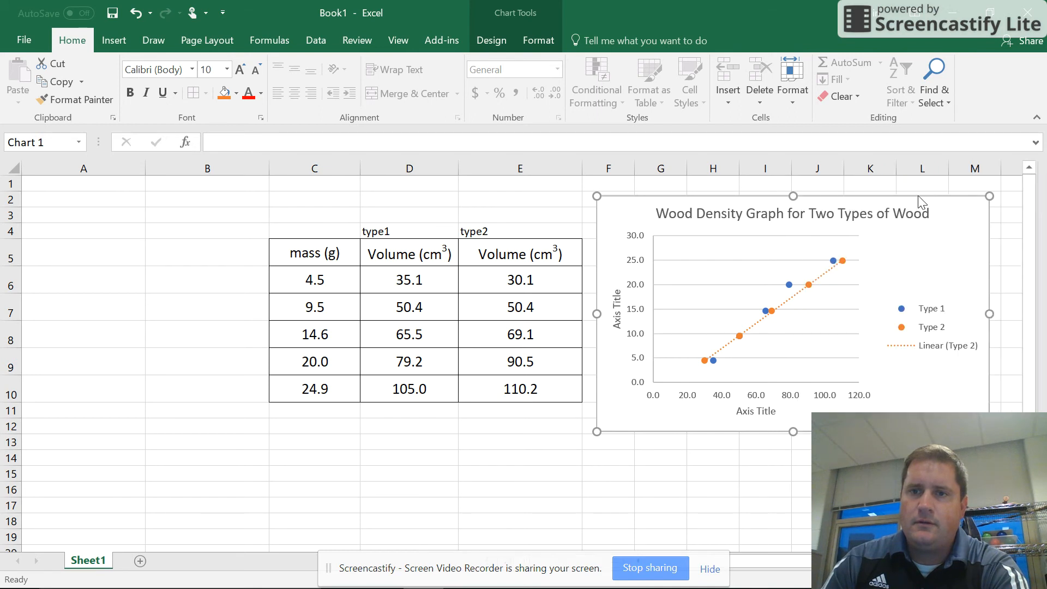
left_click_drag(636, 215, 96, 230)
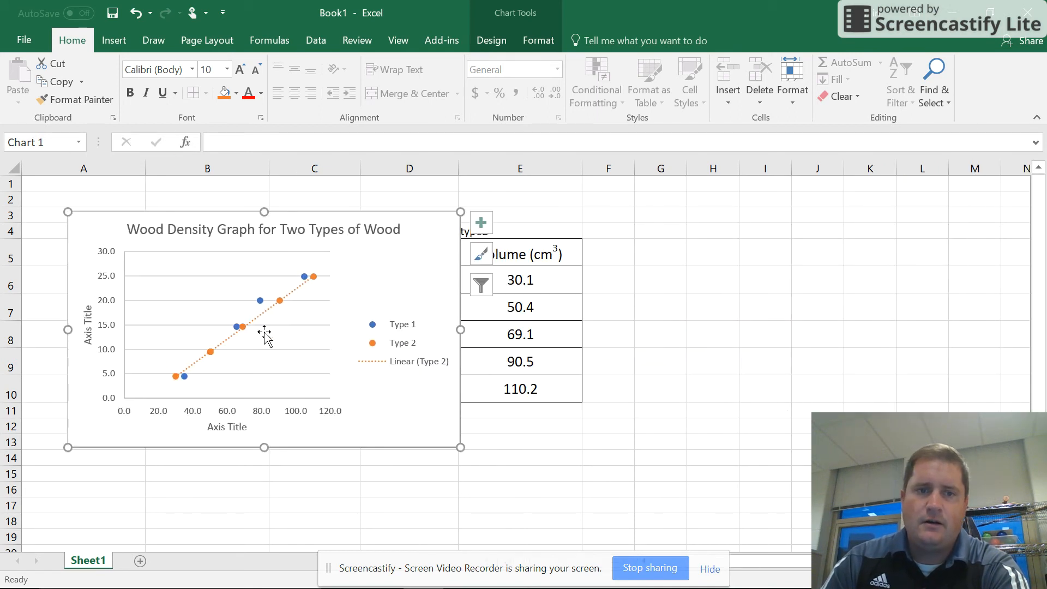
Display the Type 2 trendline's equation on the chart and place it above the legend, clear of the data points.
right_click(387, 365)
right_click(280, 301)
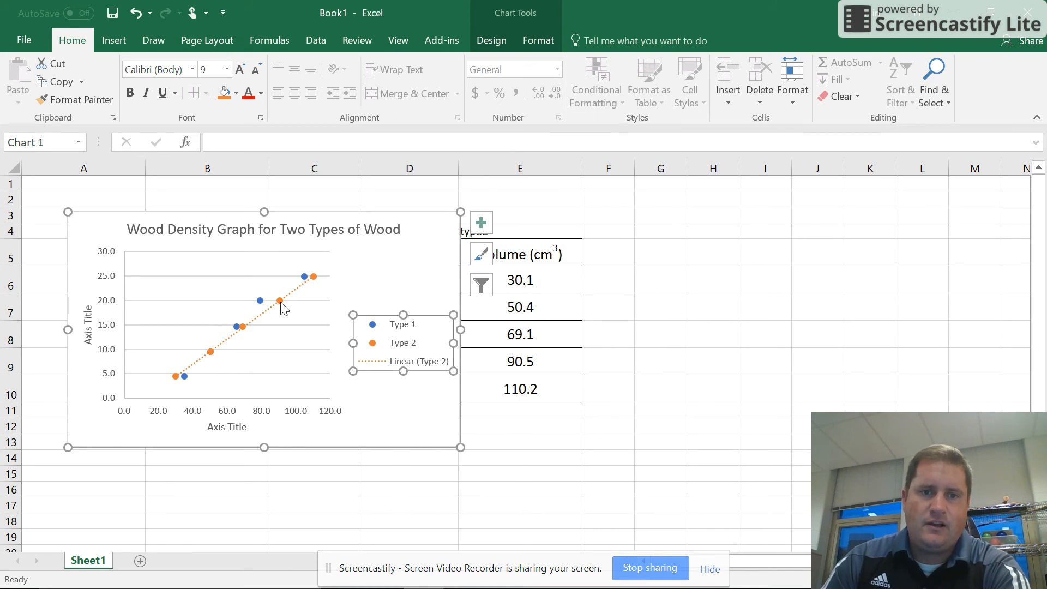
left_click(336, 414)
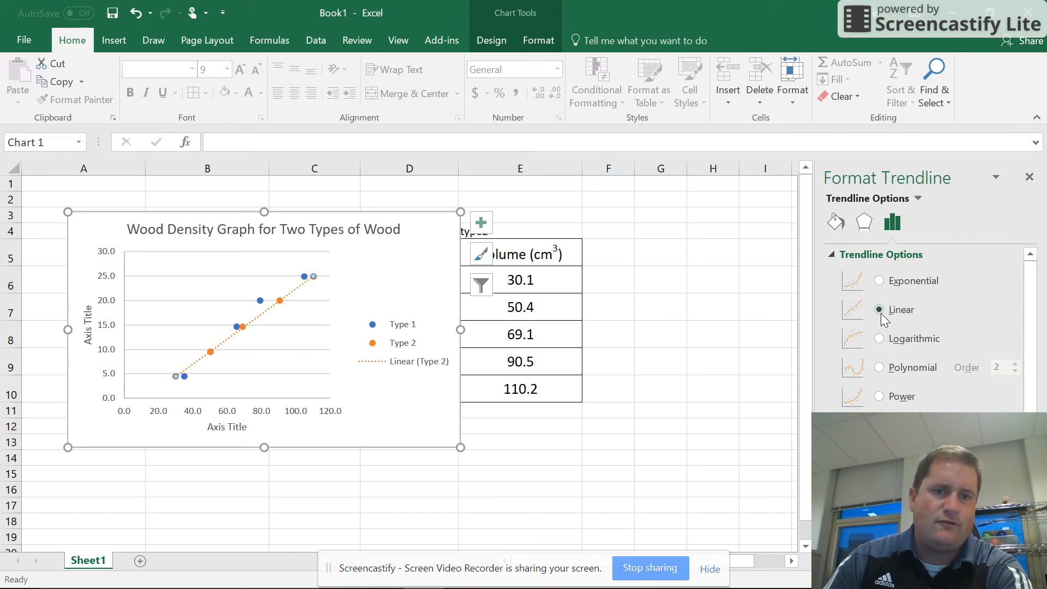
scroll(875, 333, "down", 2)
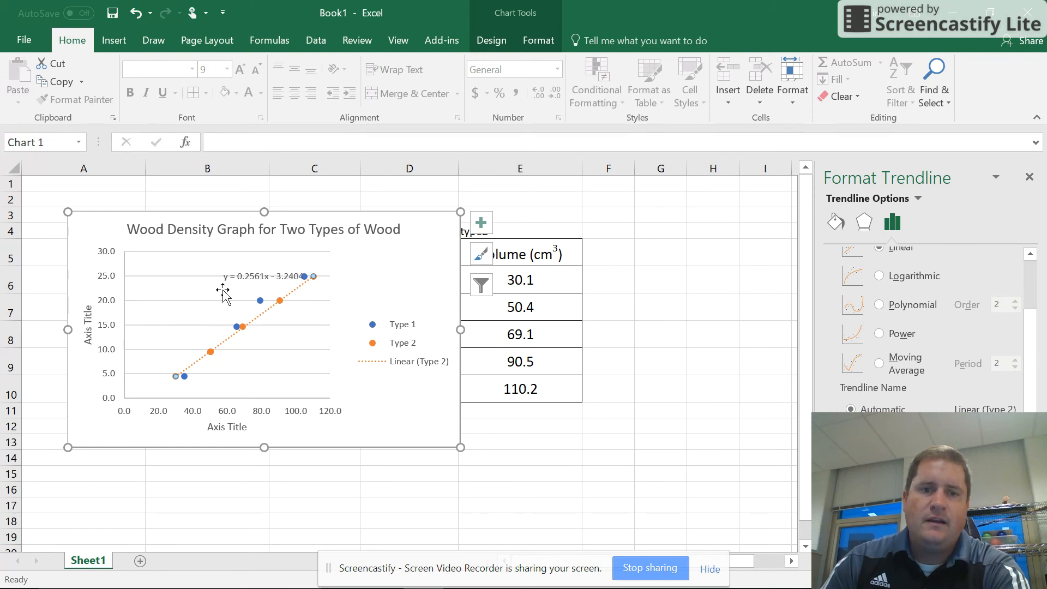
left_click_drag(248, 277, 350, 263)
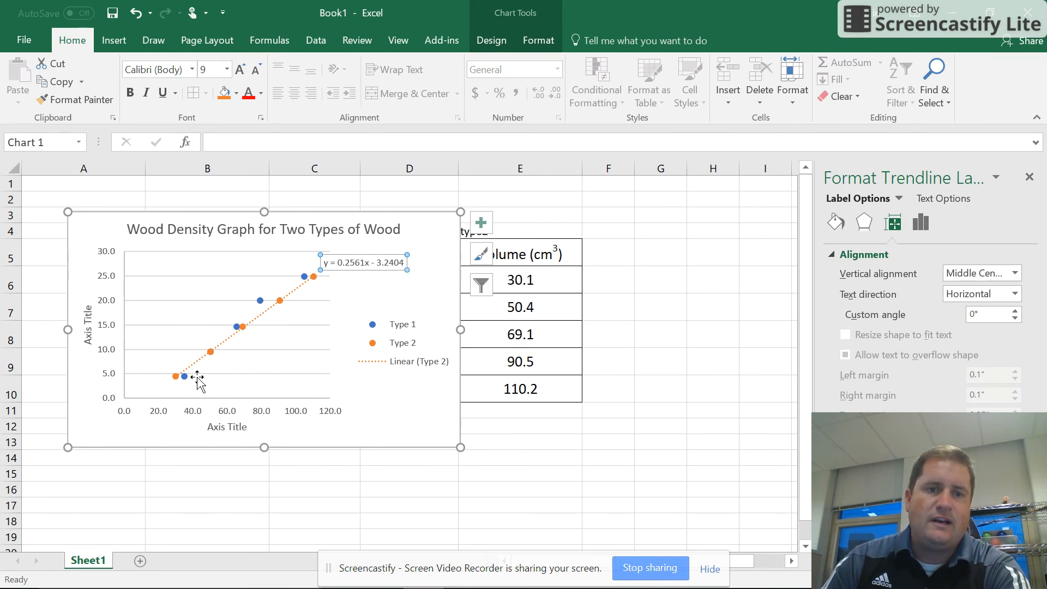
left_click(1028, 175)
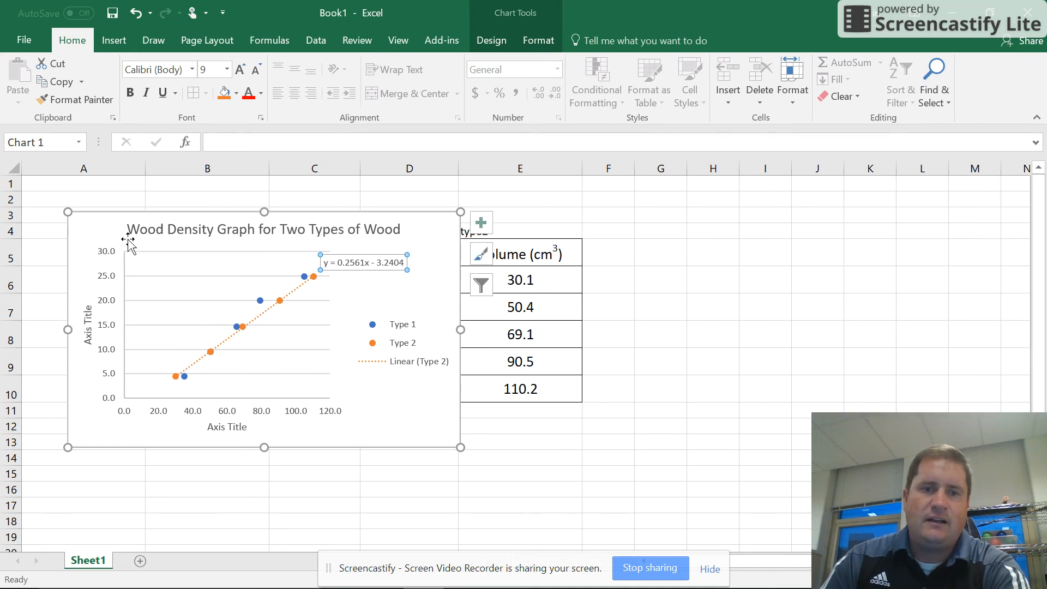
Enlarge the chart to reach column I and add a linear trendline with its equation to the Type 1 series.
left_click_drag(461, 447, 774, 551)
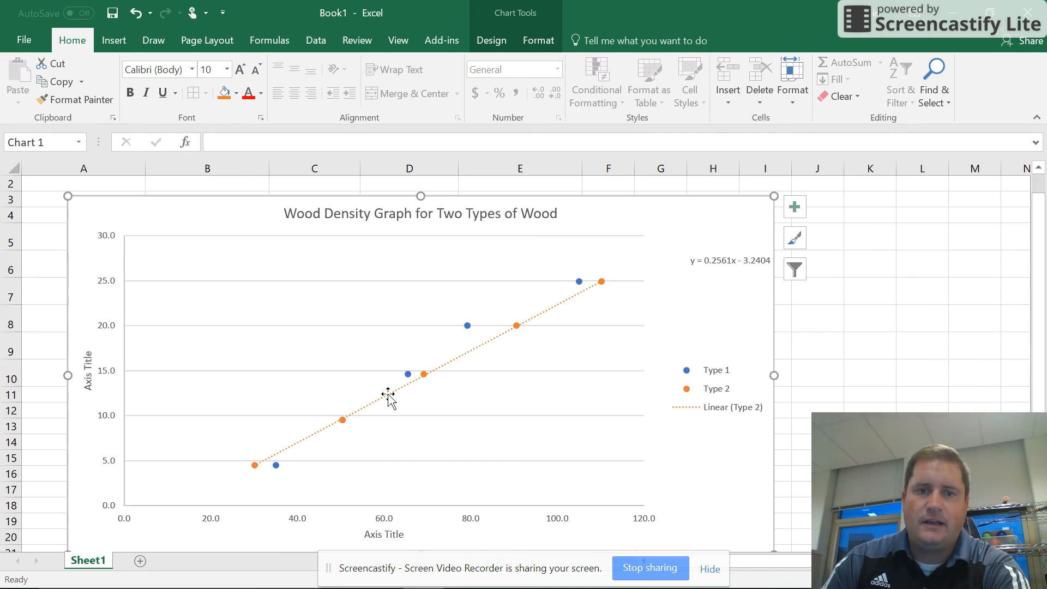
right_click(461, 326)
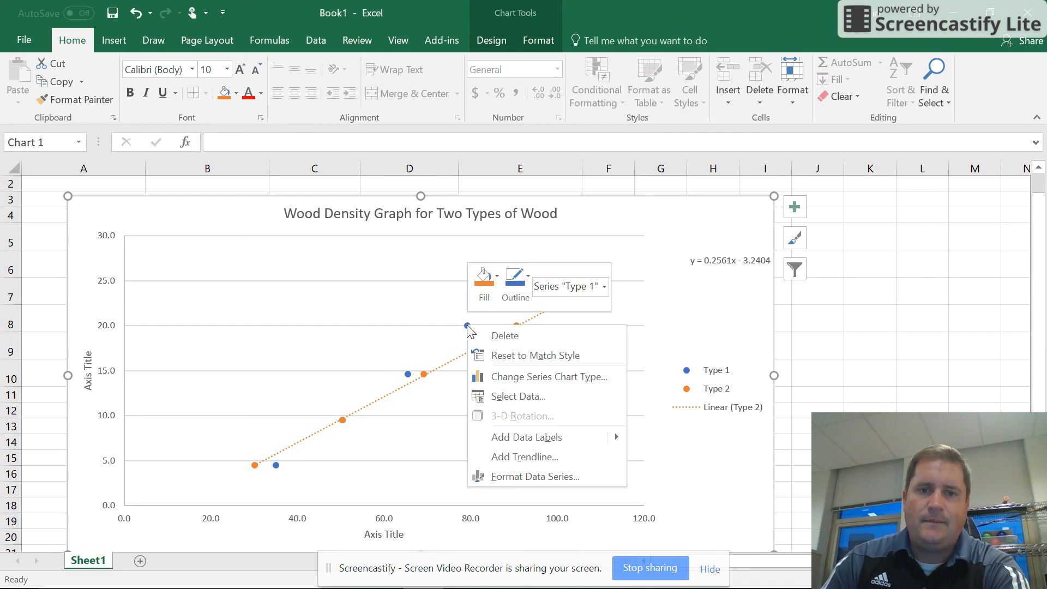
left_click(538, 454)
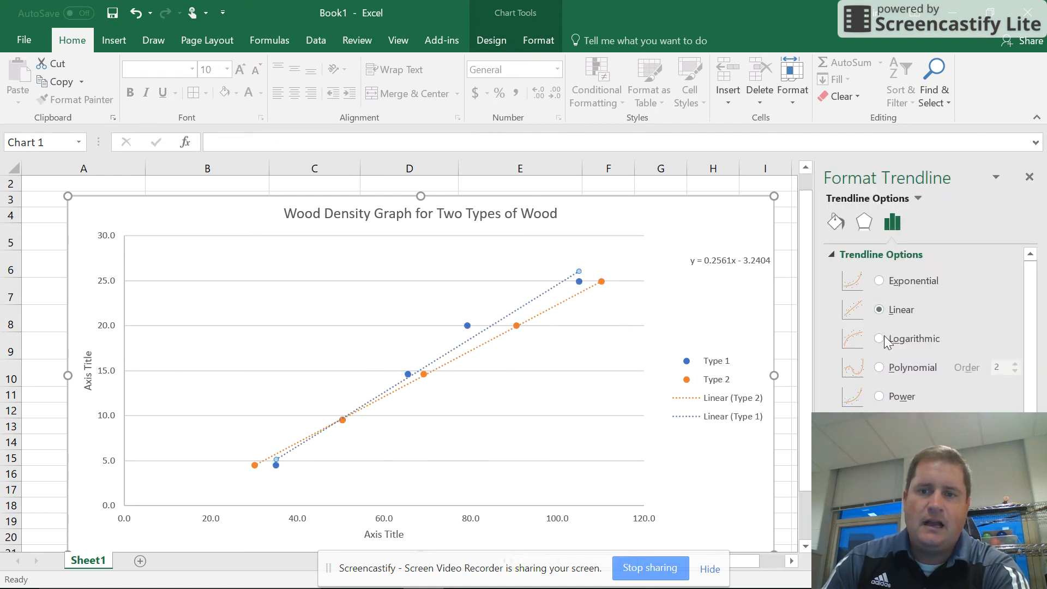
scroll(884, 324, "down", 2)
left_click(847, 534)
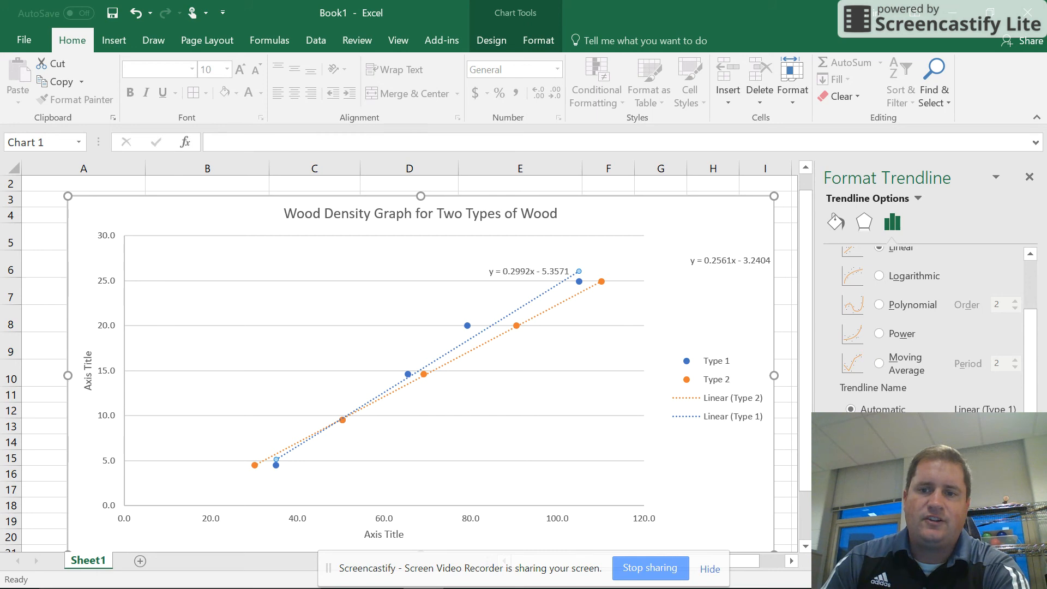
Place each equation beside its own trendline, Type 2's below its line's upper end and Type 1's above its line.
left_click(312, 304)
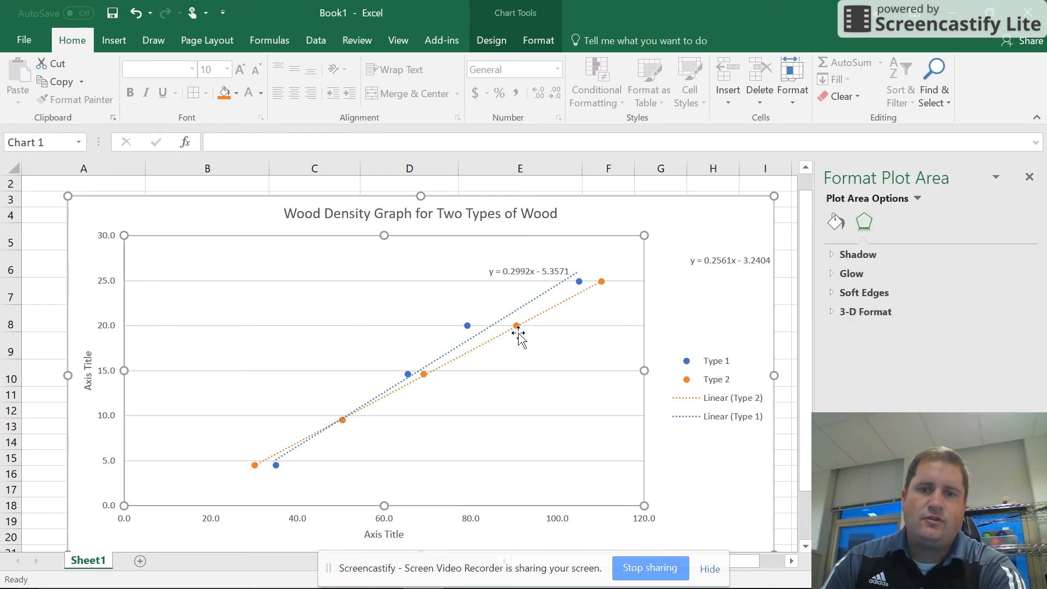
left_click_drag(717, 262, 614, 311)
left_click_drag(516, 271, 444, 229)
Delete the Linear (Type 1) and Linear (Type 2) entries from the chart legend.
scroll(568, 385, "down", 2)
scroll(558, 390, "up", 2)
left_click(718, 401)
left_click(717, 401)
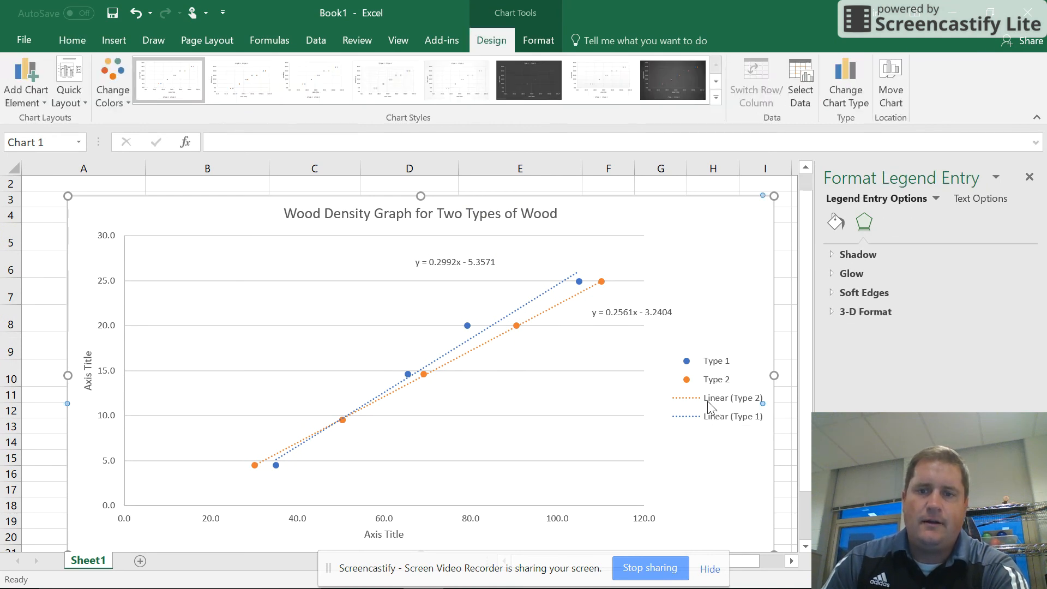
left_click(720, 420)
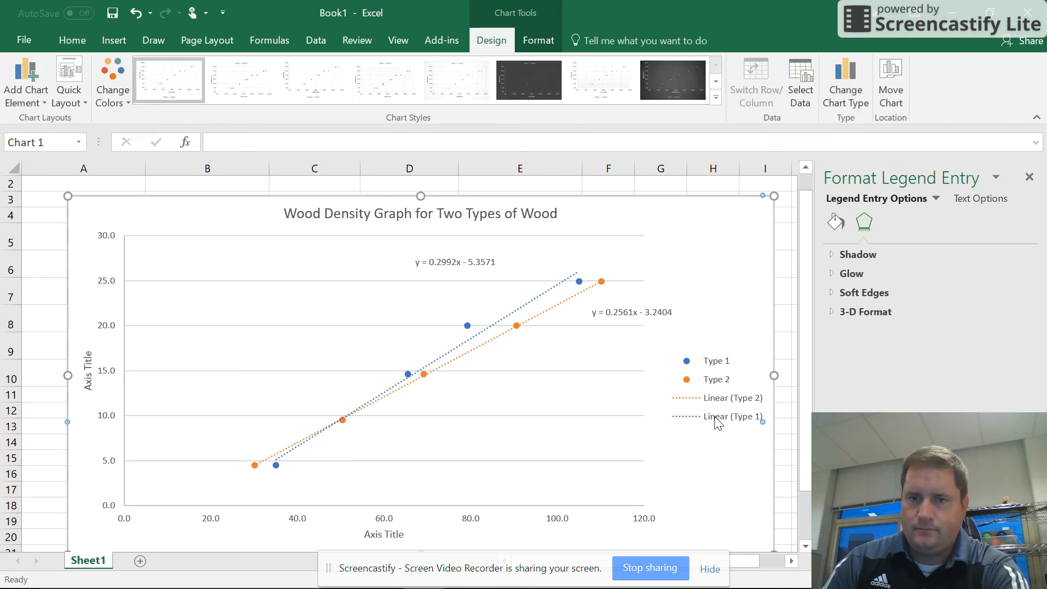
key("Delete")
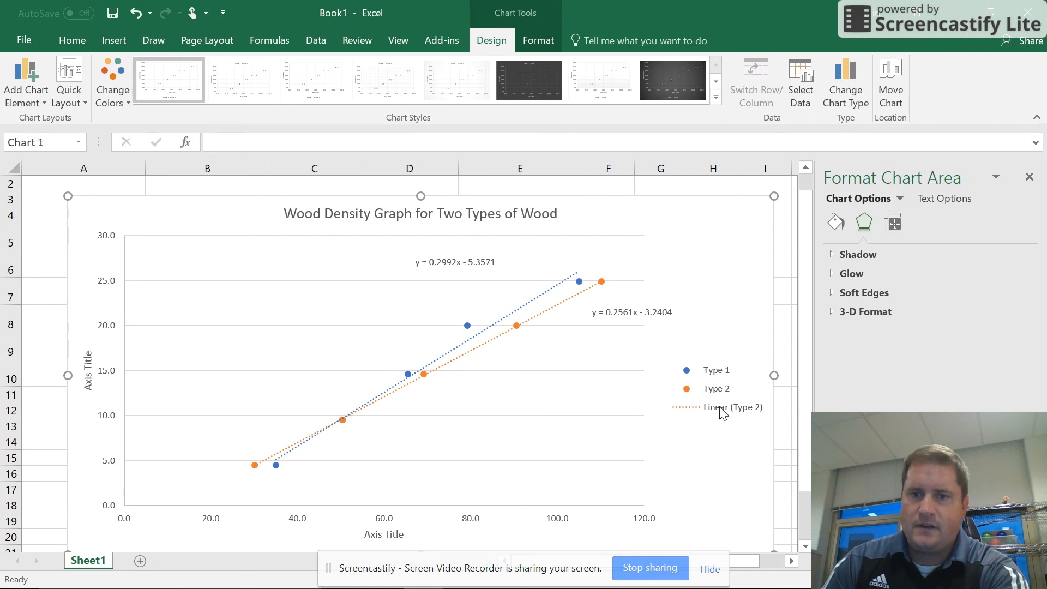
left_click(716, 410)
left_click(715, 410)
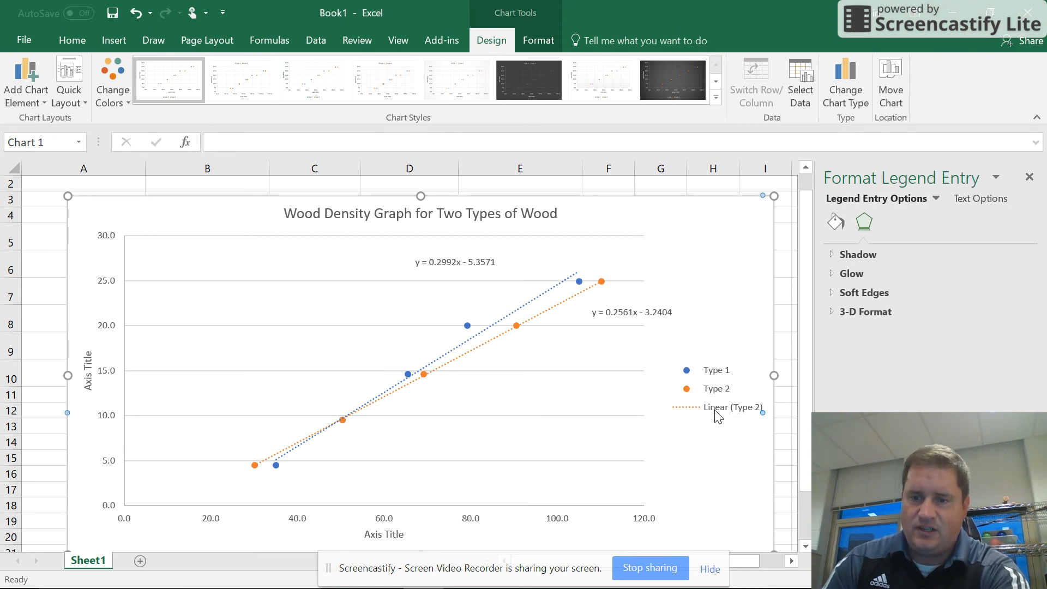
key("Delete")
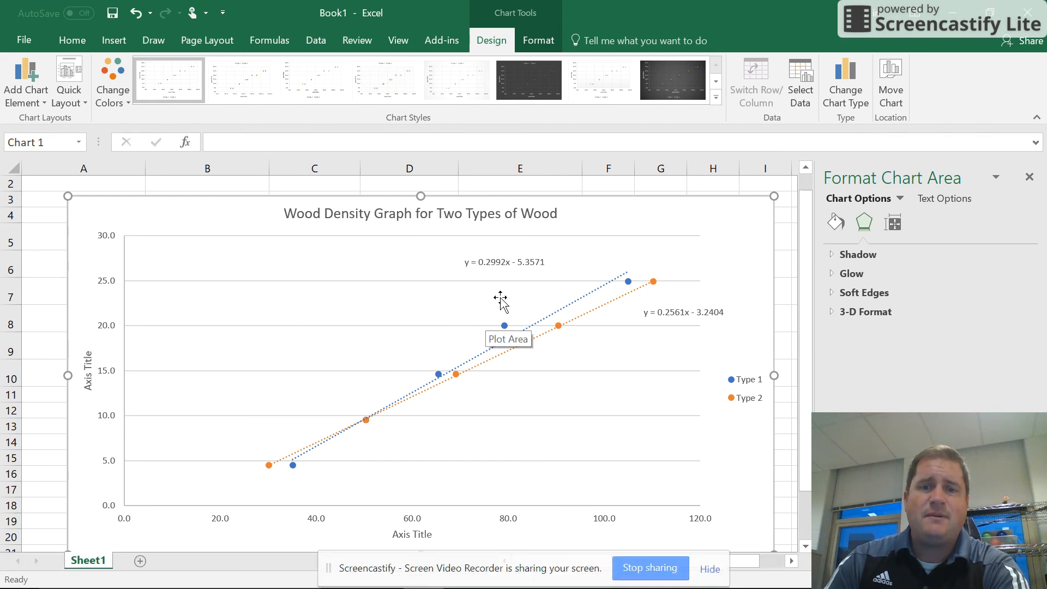
left_click(494, 262)
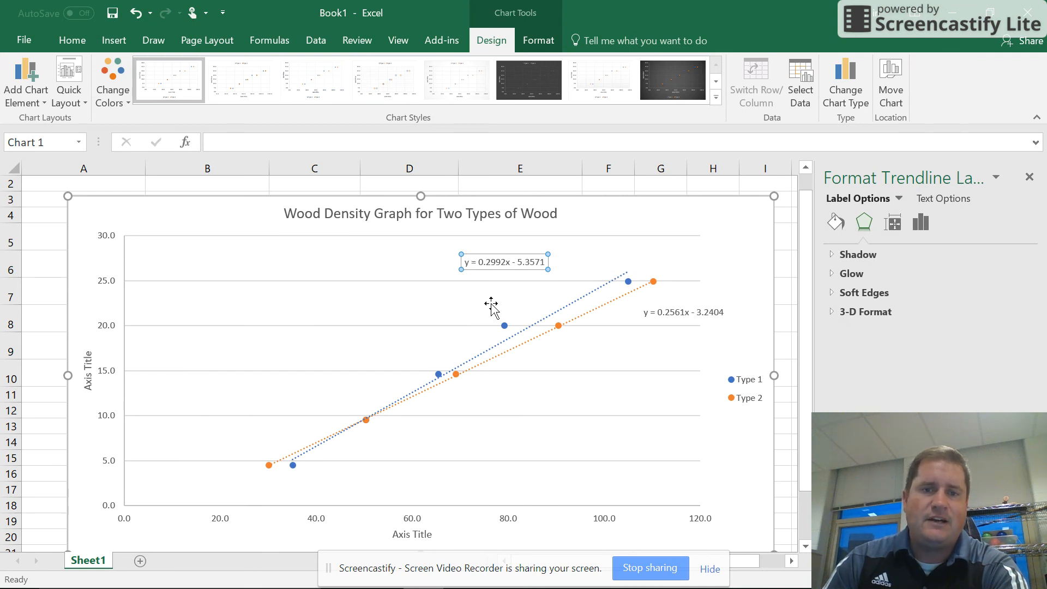
left_click(473, 327)
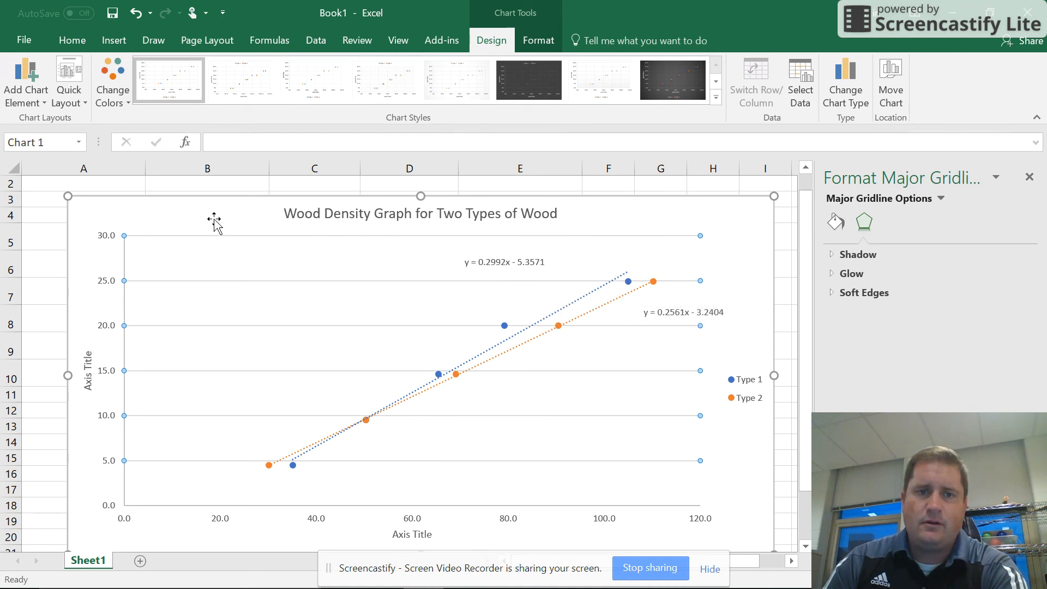
left_click(493, 262)
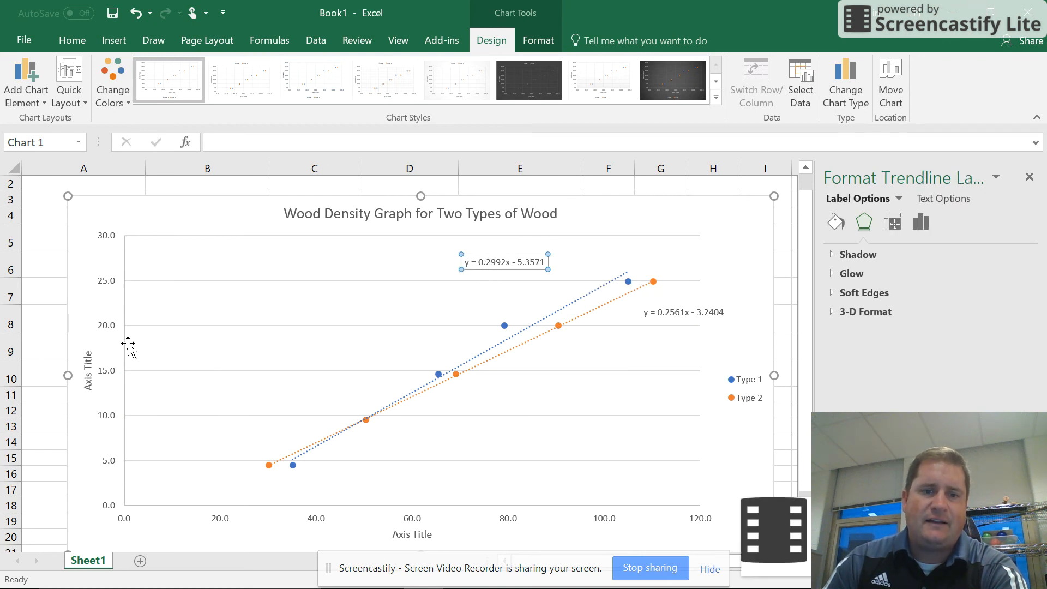
In the Type 1 trendline equation, replace y with "Density" and x with the unit "g/cm3".
mouse_move(439, 588)
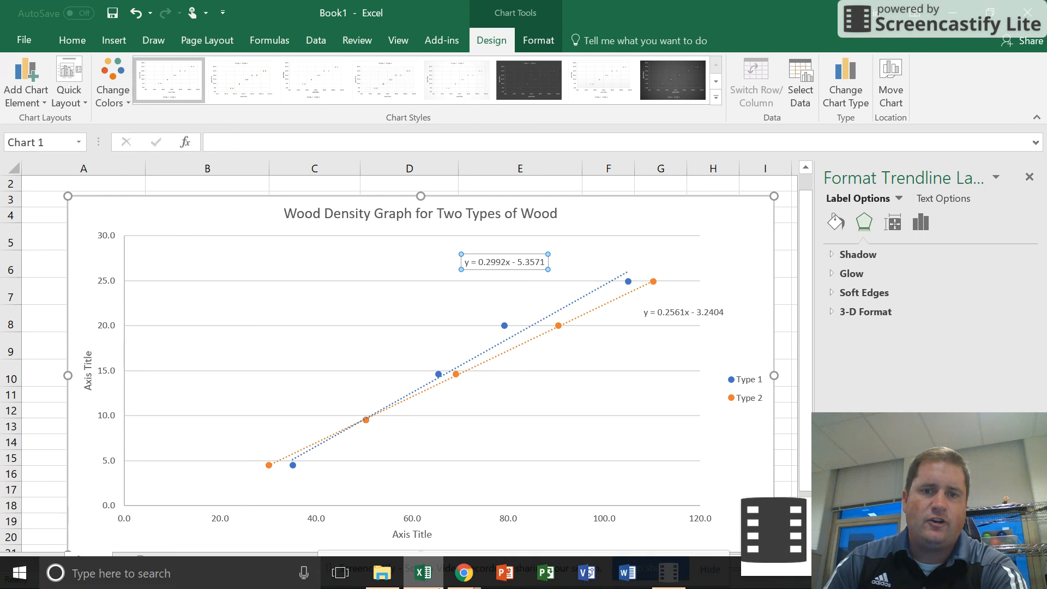
double_click(468, 263)
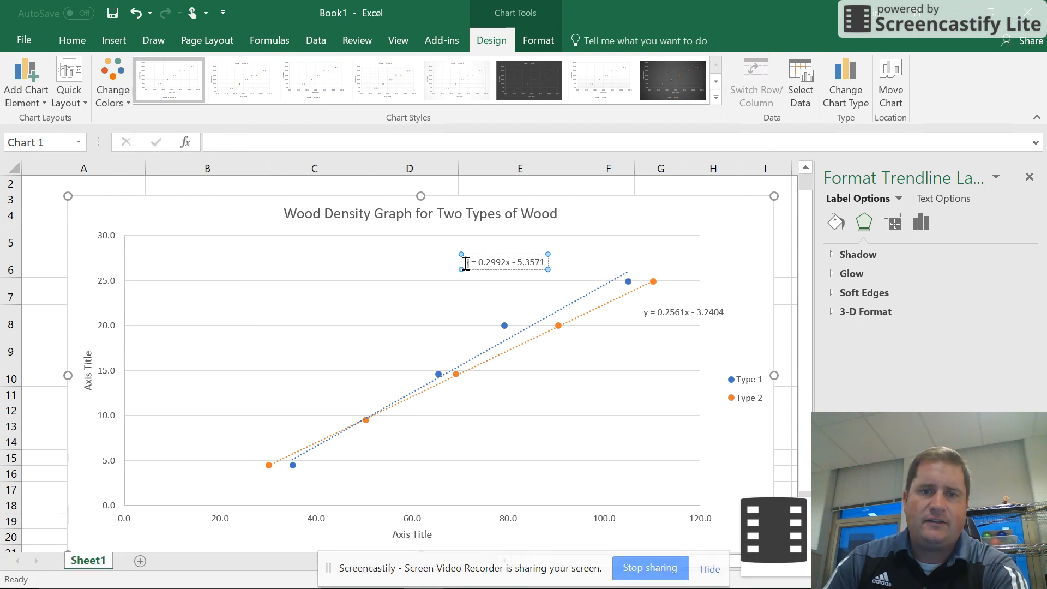
type("Density ")
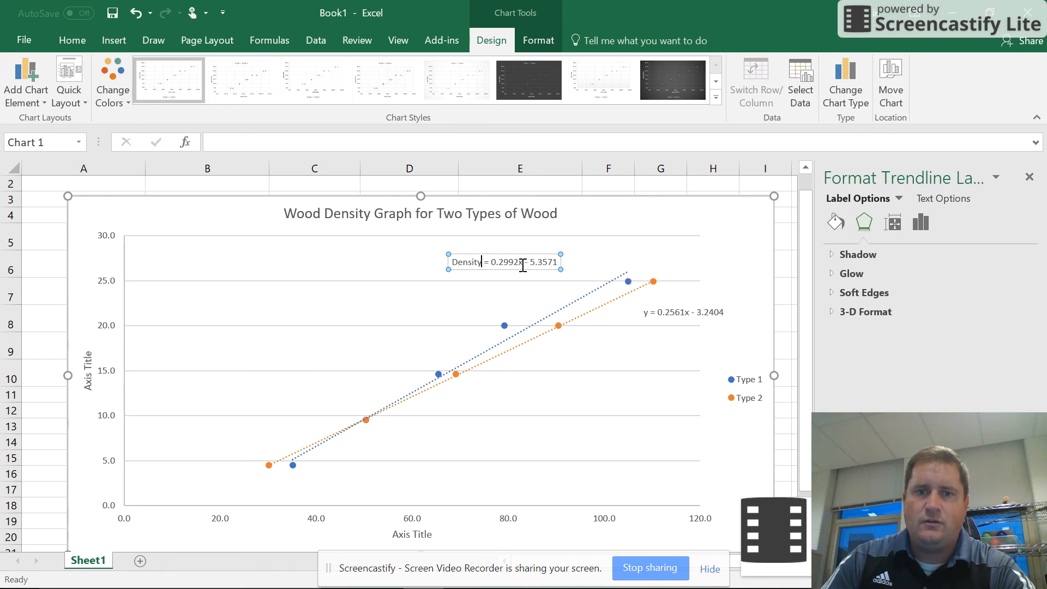
type("g.")
key("BackSpace")
type("/cm3")
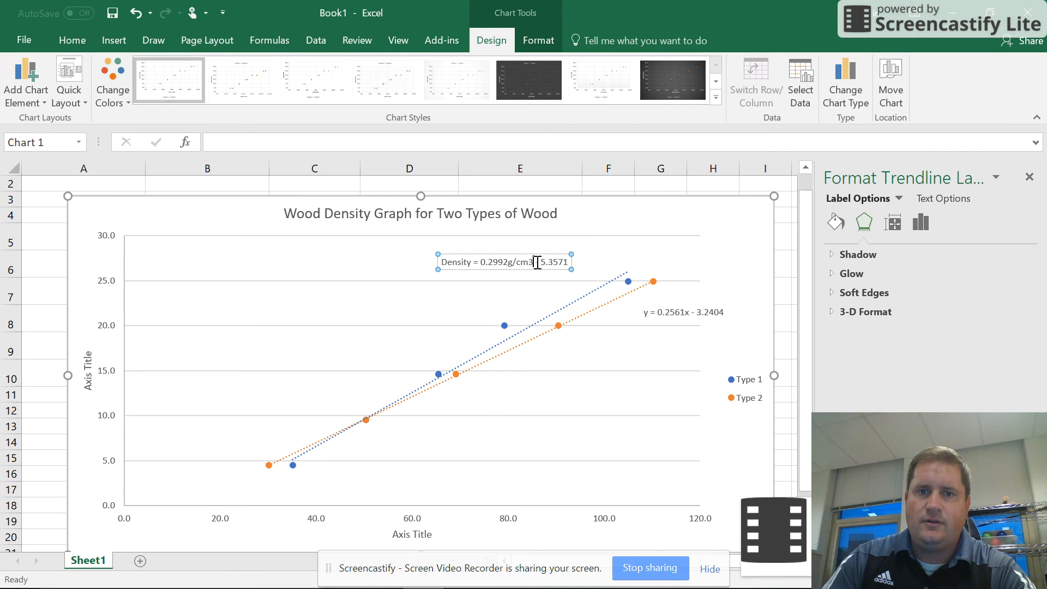
Delete the subtracted intercept term from the Type 1 label so it reads "Density = 0.2992g/cm3".
left_click_drag(536, 262, 572, 262)
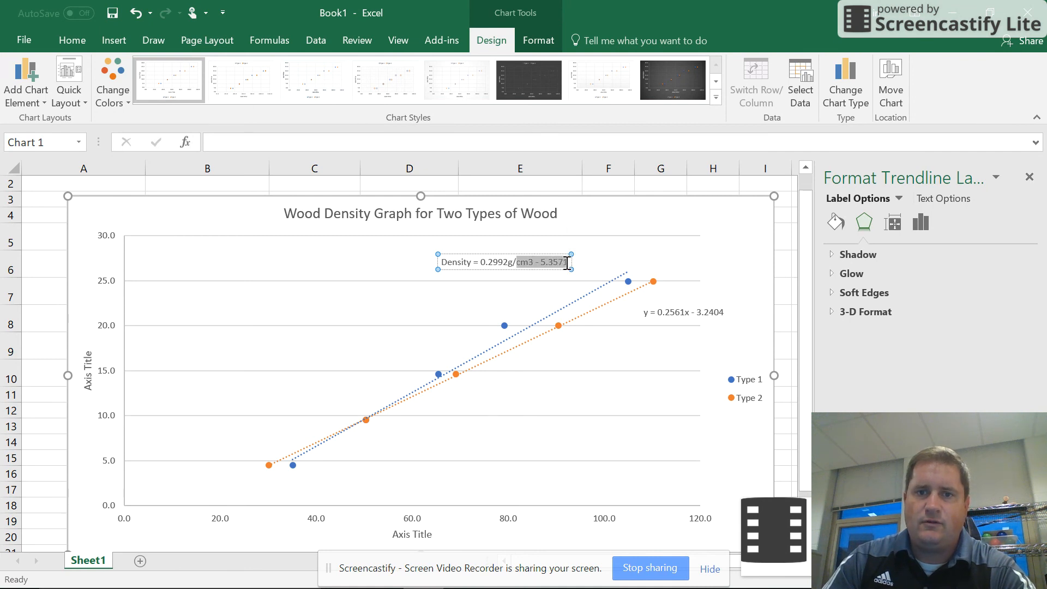
left_click(568, 263)
key("BackSpace")
key("BackSpace")
key("BackSpace")
key("BackSpace")
key("BackSpace")
key("BackSpace")
key("BackSpace")
key("BackSpace")
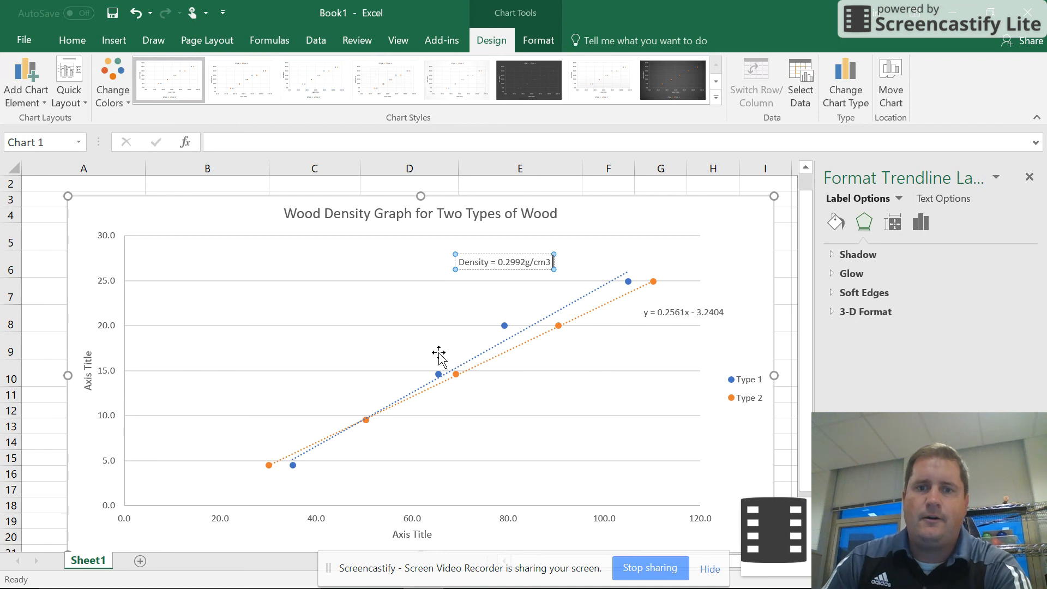
Move the Type 1 density label down beside the upper part of its trendline, between the 20.0 and 25.0 gridlines.
left_click(421, 326)
left_click_drag(470, 268, 435, 309)
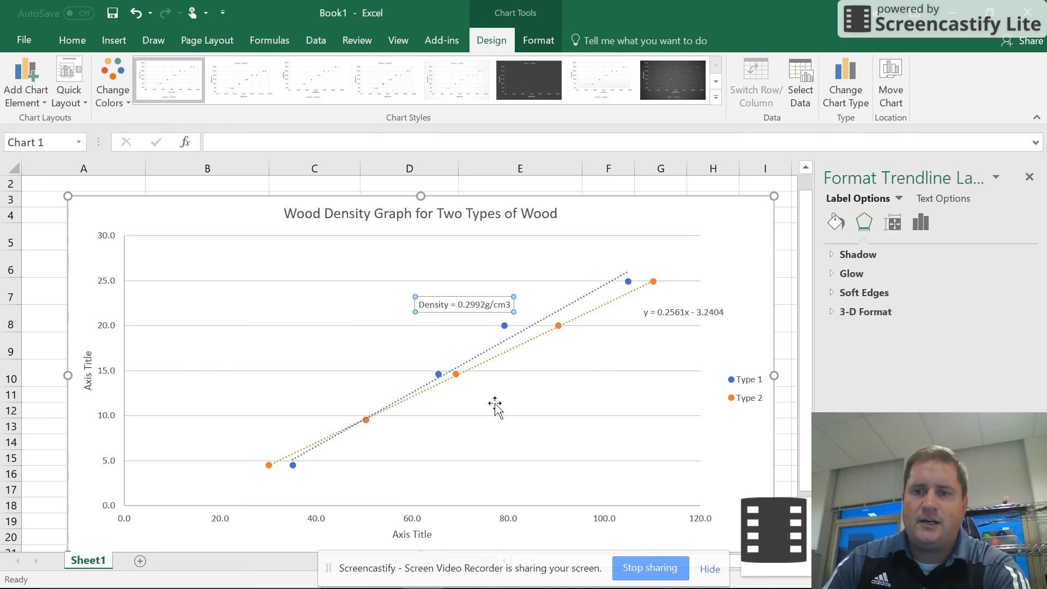
left_click_drag(536, 411, 540, 406)
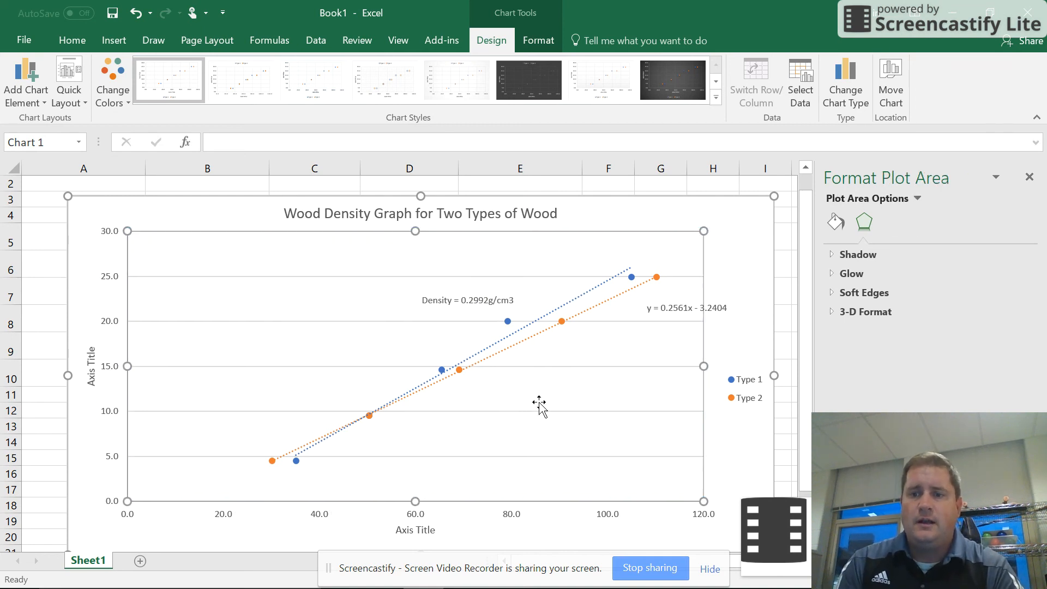